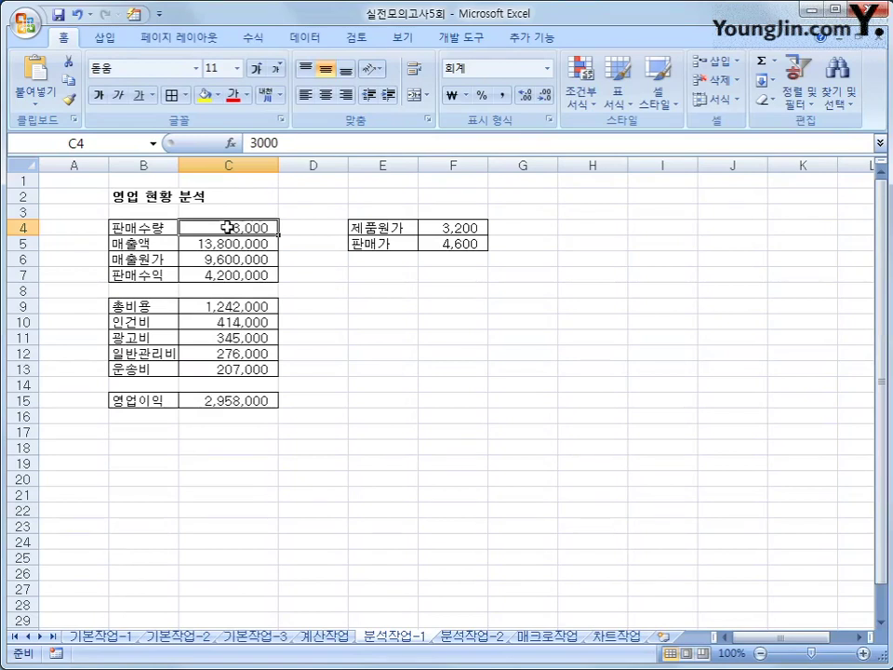
Step: Use Goal Seek to bring the operating profit in C15 to 3500000 by changing the selling price in F5, and keep the solution
click(211, 400)
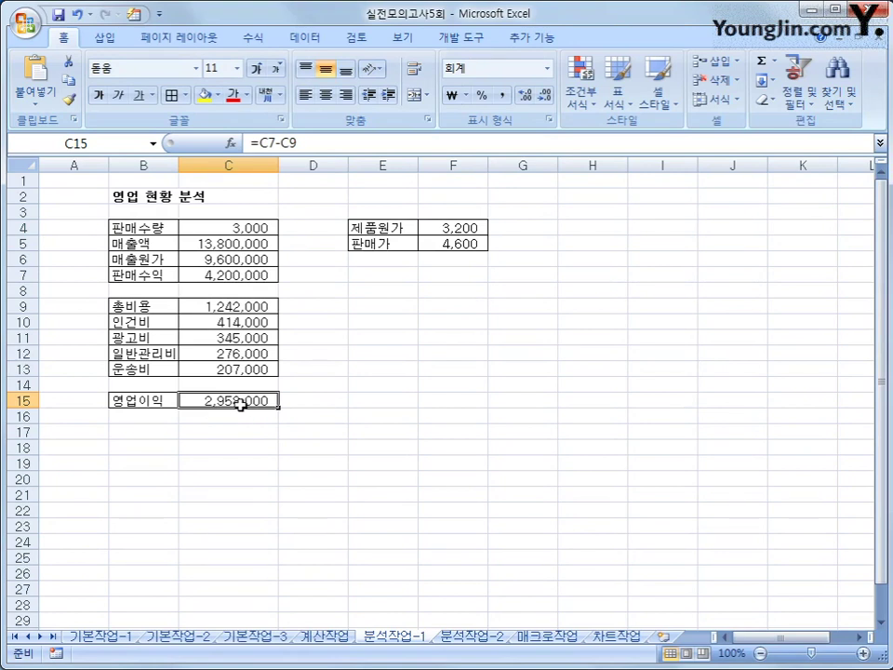
click(467, 246)
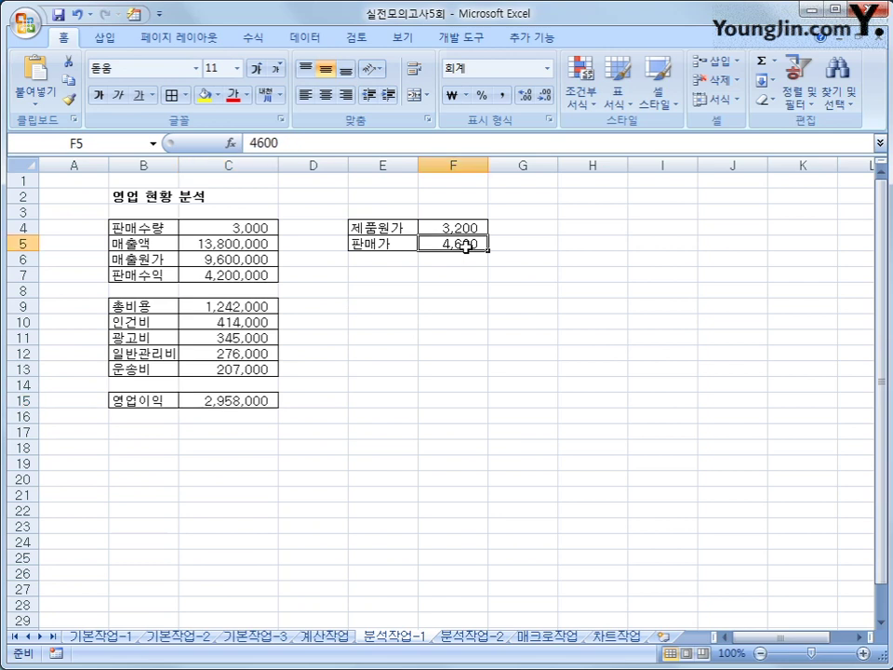
click(269, 401)
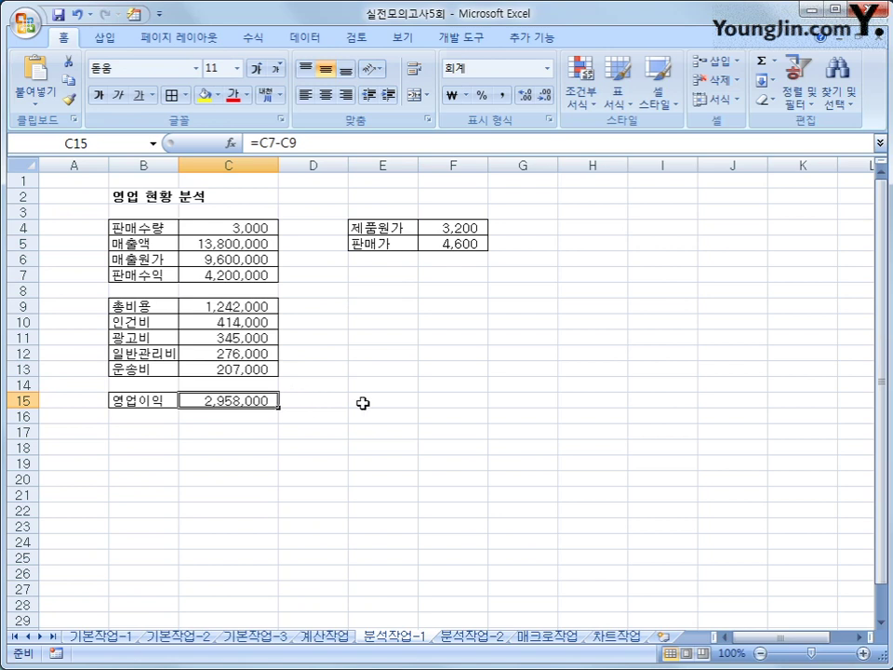
click(307, 37)
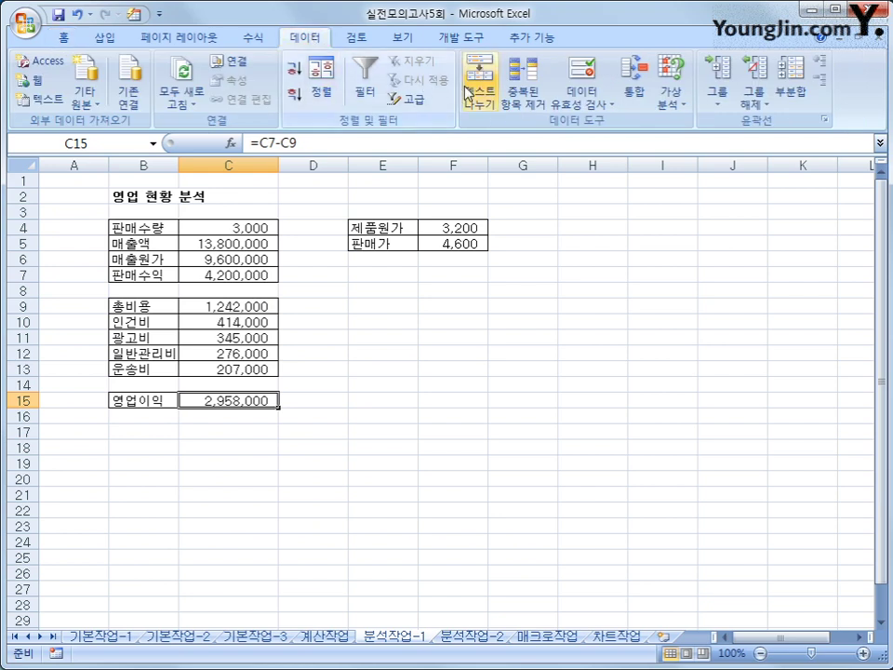
click(664, 108)
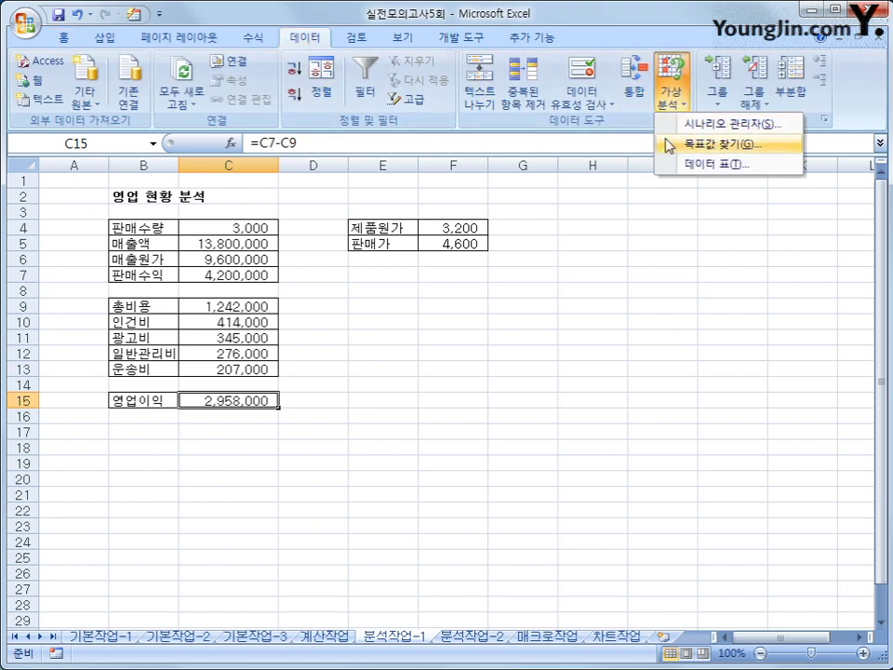
click(668, 145)
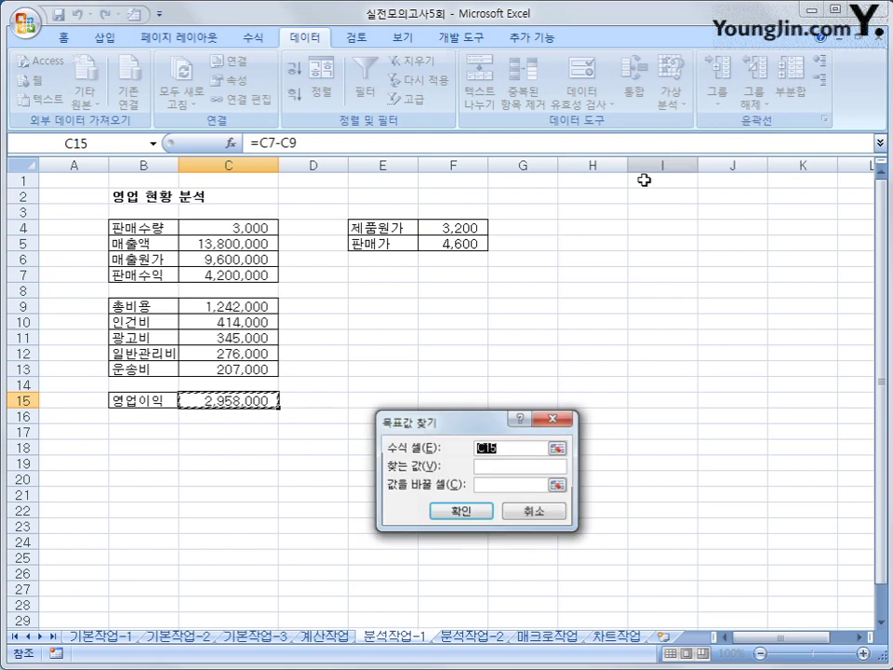
click(503, 470)
text(3500)
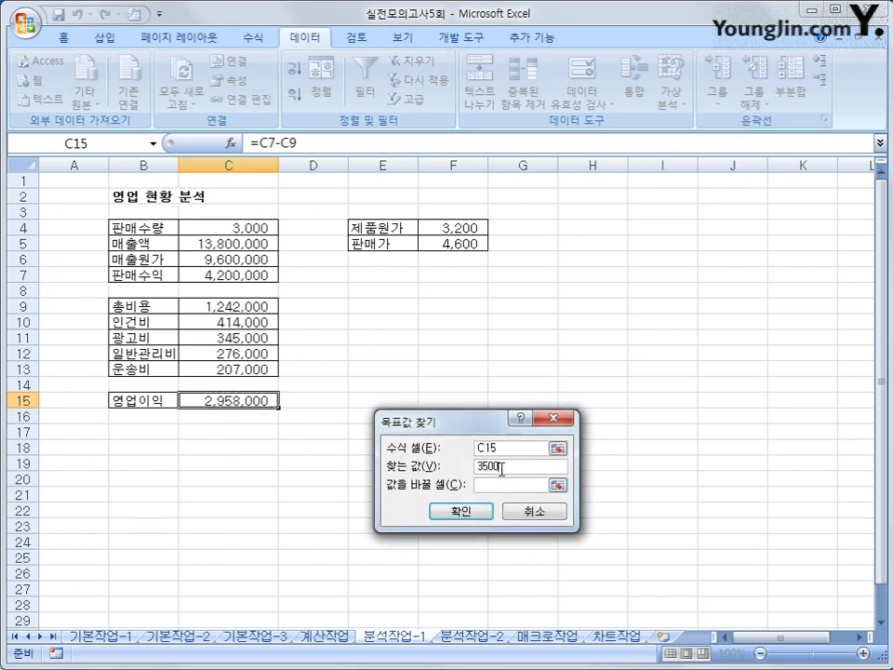
text(000)
click(500, 483)
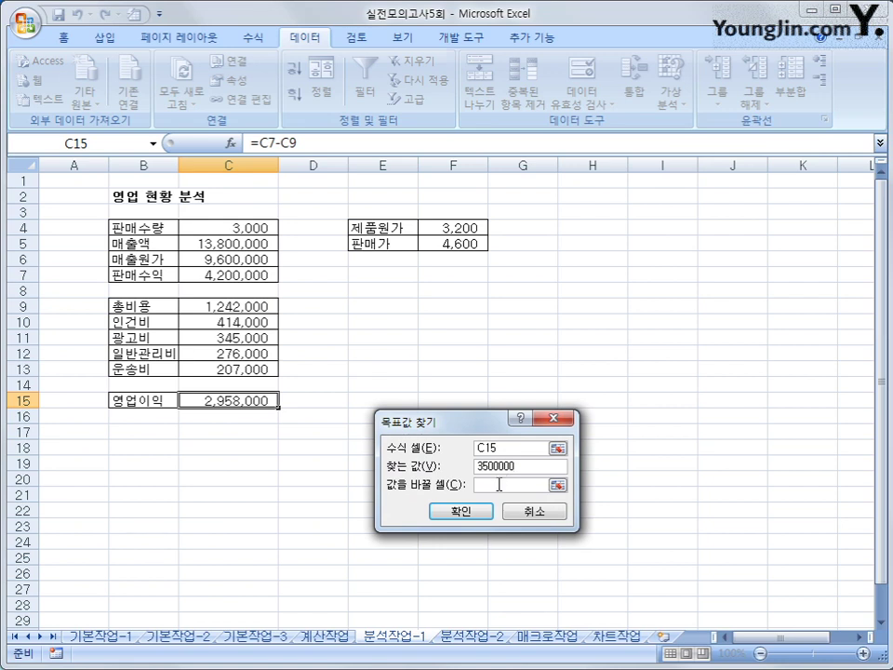
click(448, 233)
click(444, 244)
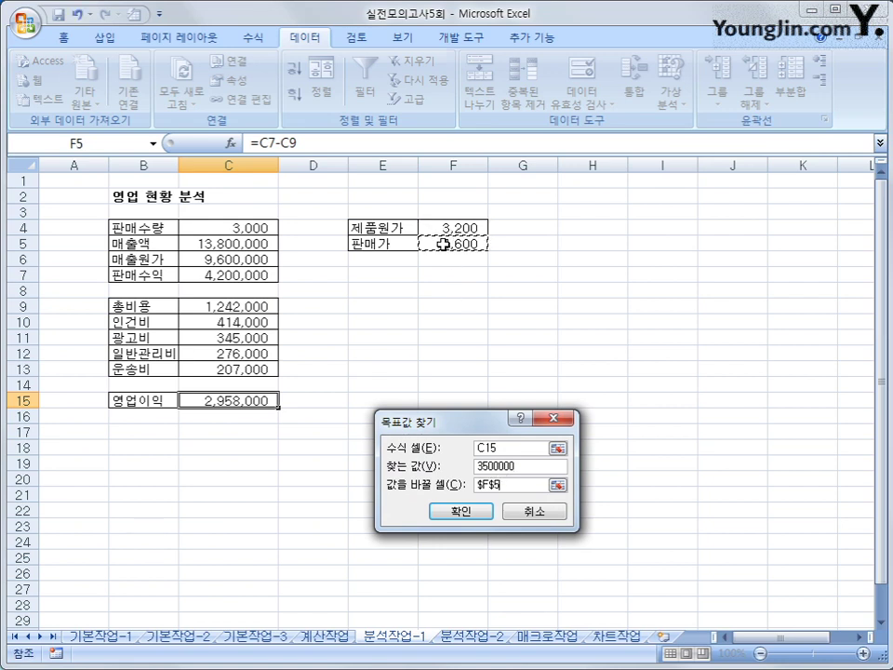
click(473, 517)
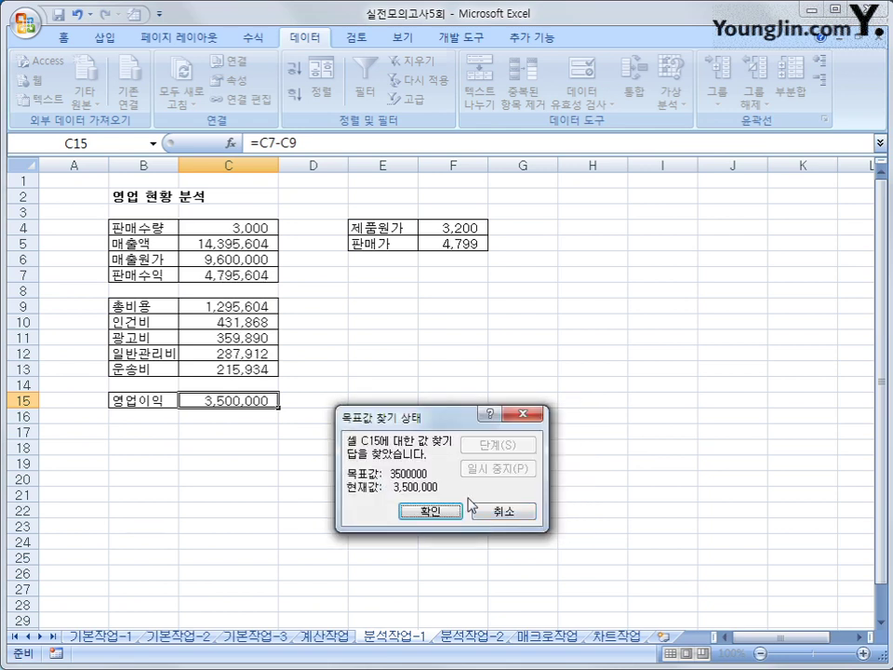
drag(439, 424, 484, 299)
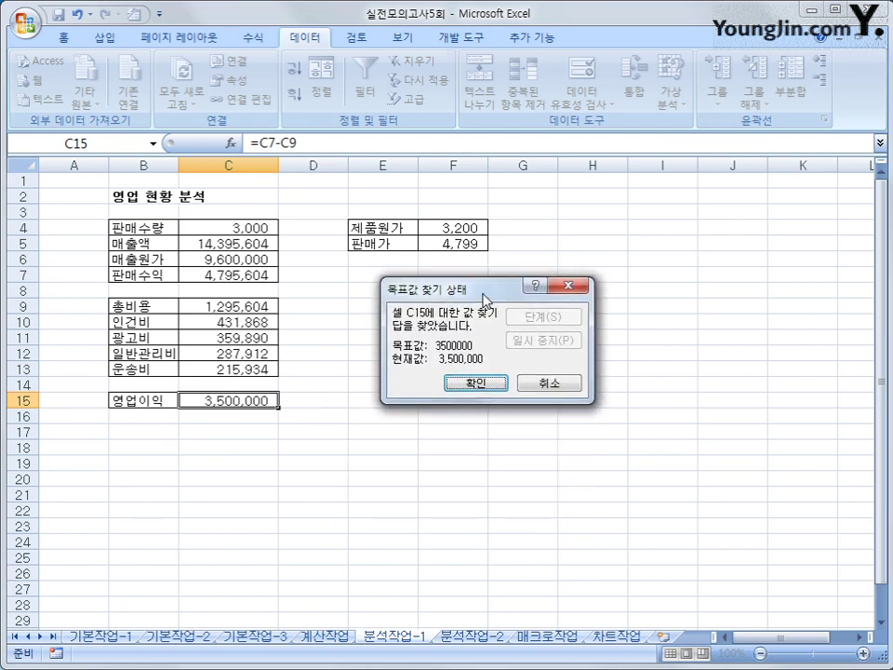
click(482, 392)
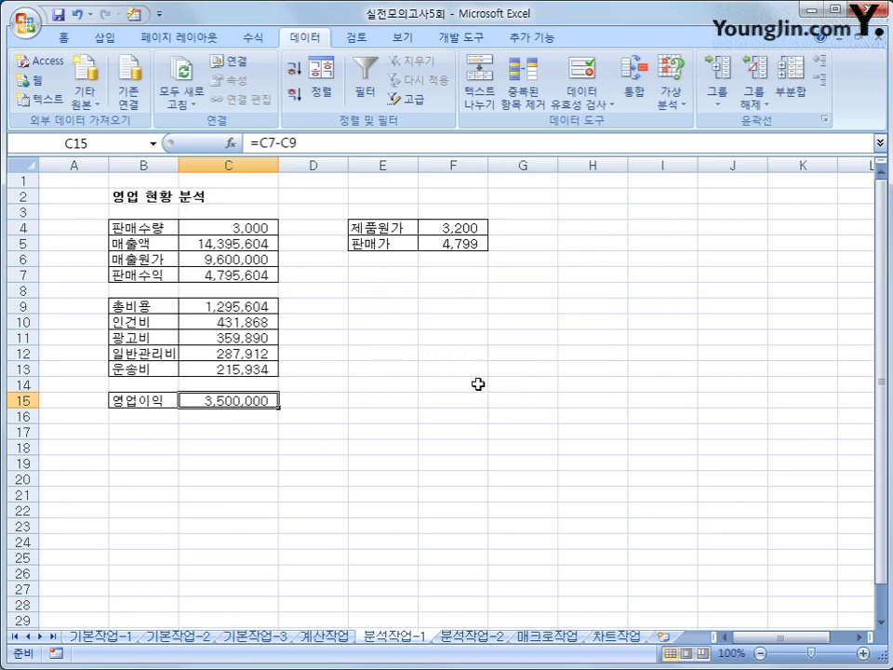
Step: On the 분석작업-2 sheet, sort the grade table by 학과 in ascending order
click(476, 637)
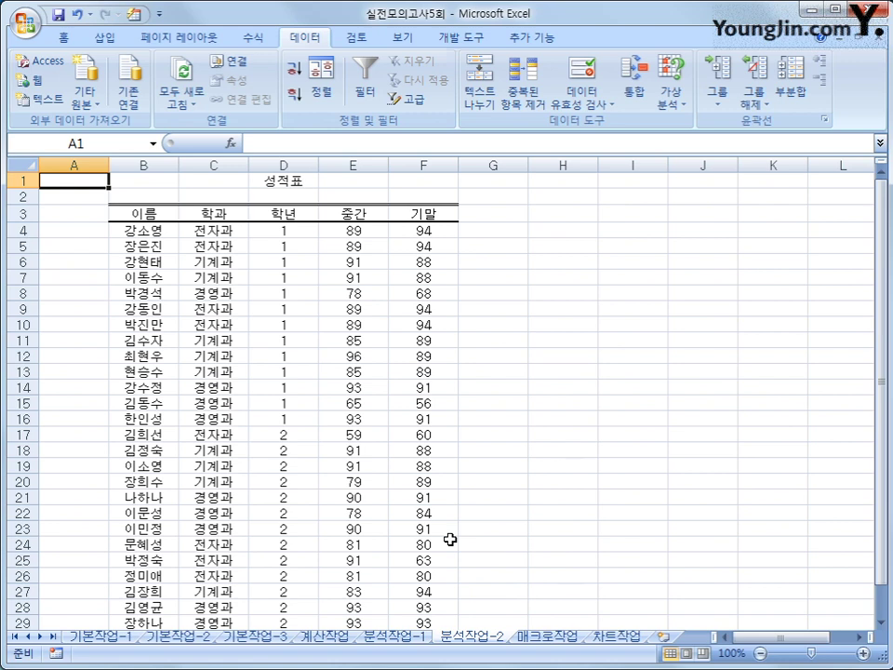
click(194, 217)
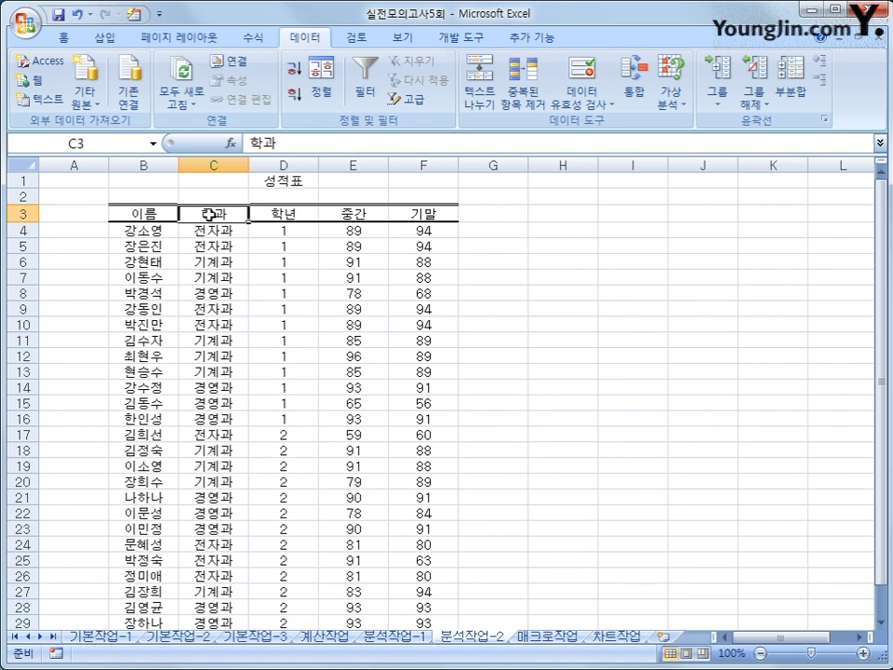
click(294, 72)
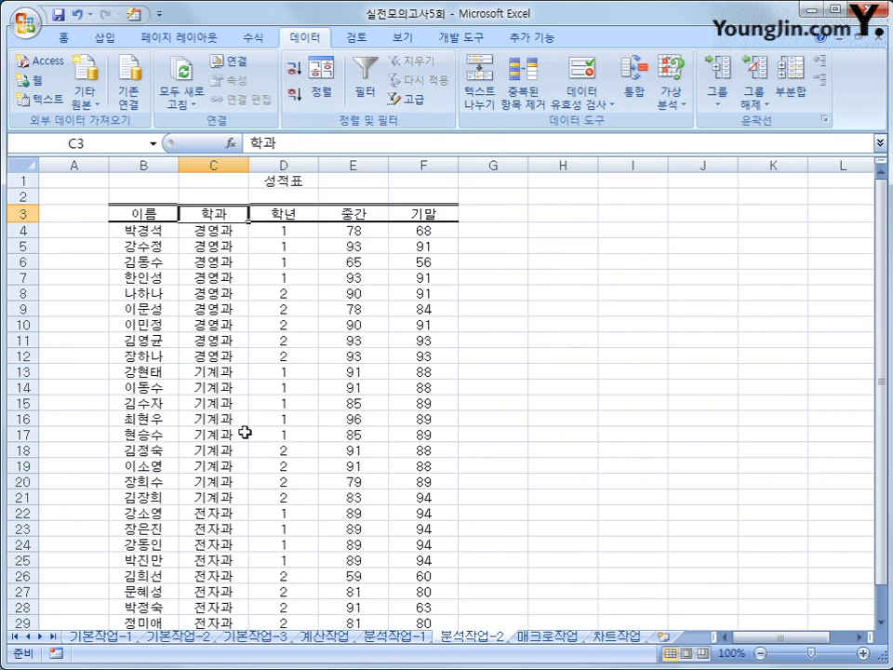
Step: Add subtotals to the grade table grouped by 학과, using the average (평균) of 중간 and 기말
click(789, 94)
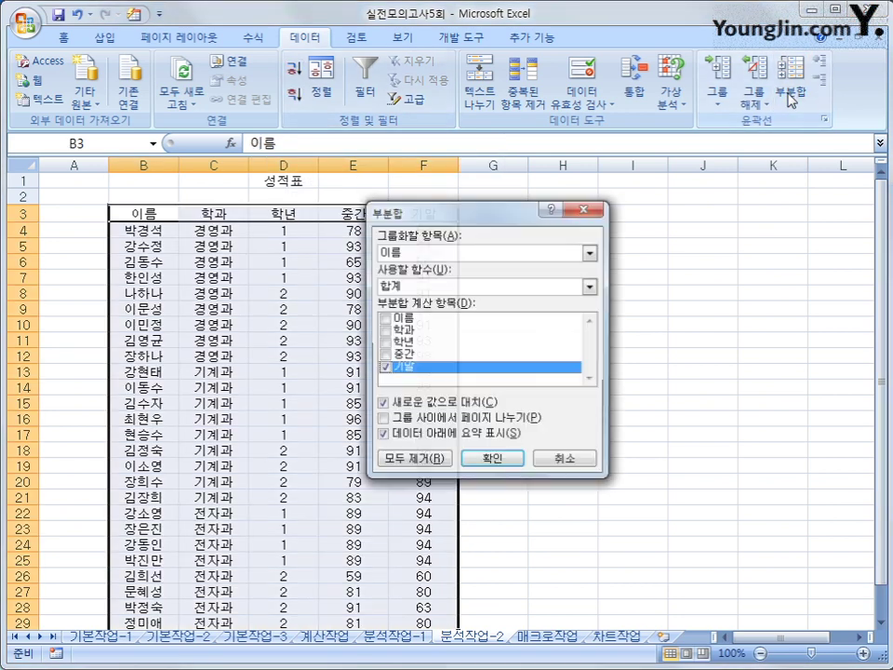
drag(478, 211, 655, 192)
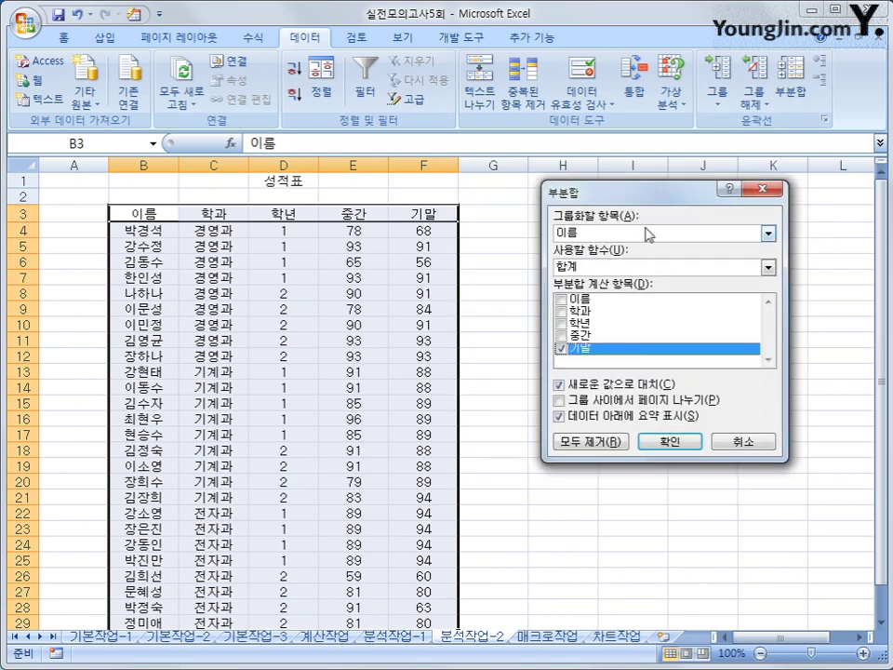
click(648, 233)
click(644, 259)
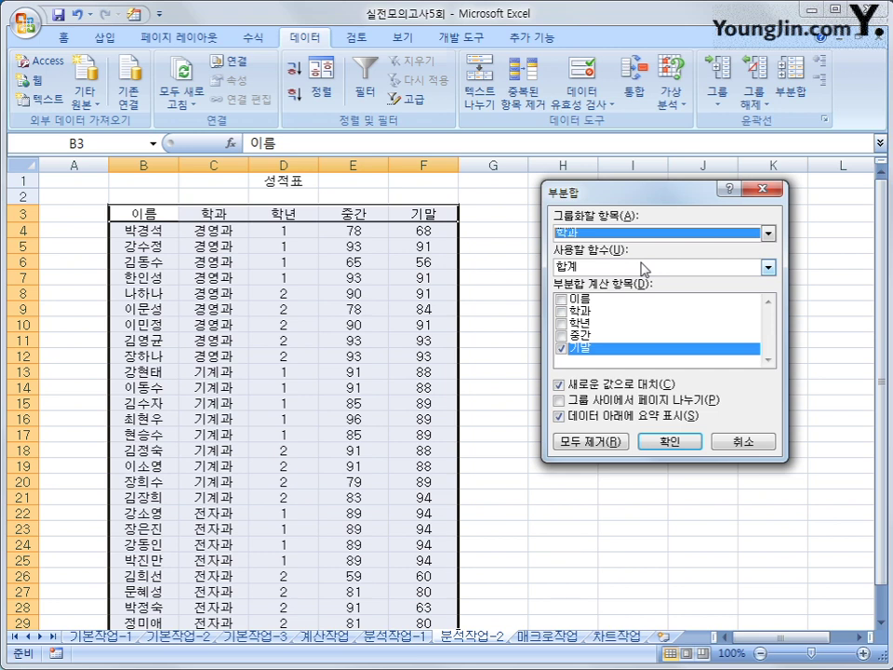
click(651, 268)
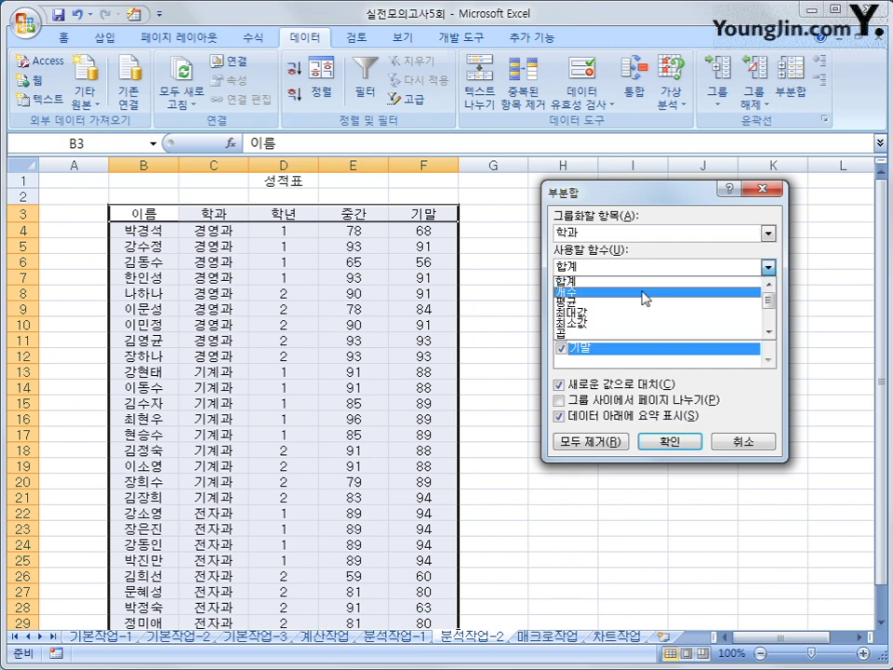
click(641, 303)
click(564, 337)
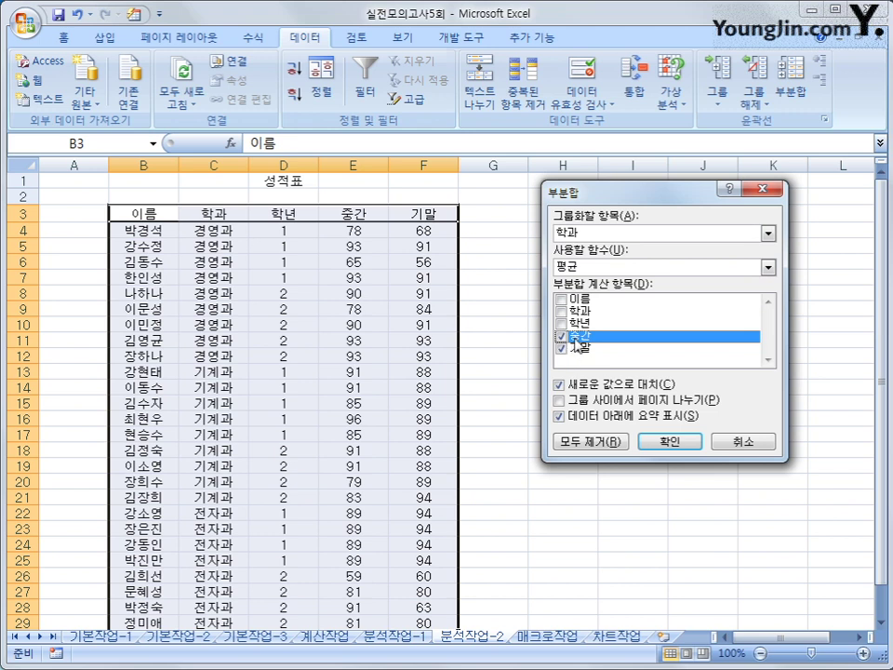
click(687, 441)
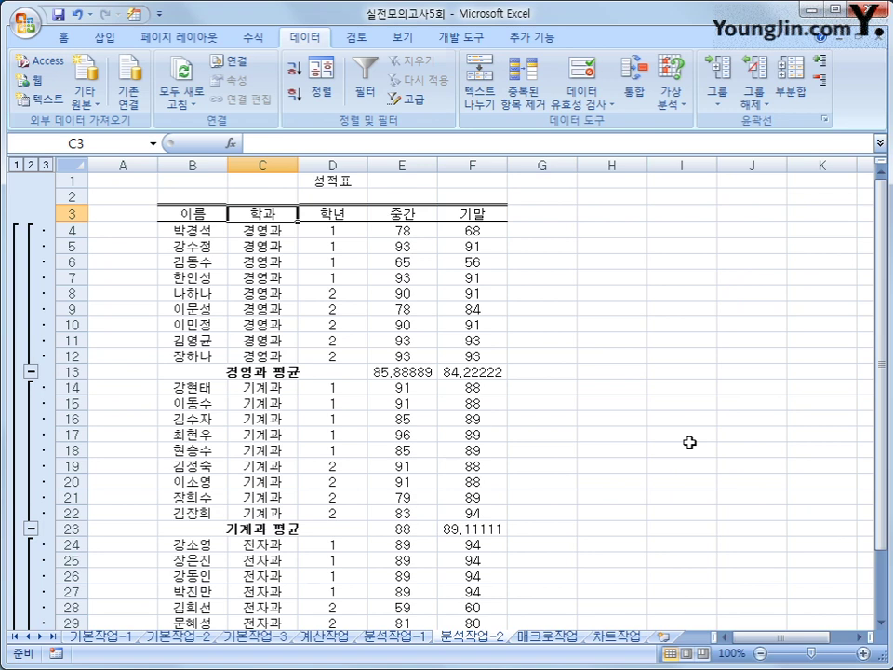
Step: Add a second subtotal by 학과 that counts (개수) only 학년, without replacing the existing average subtotals
click(792, 90)
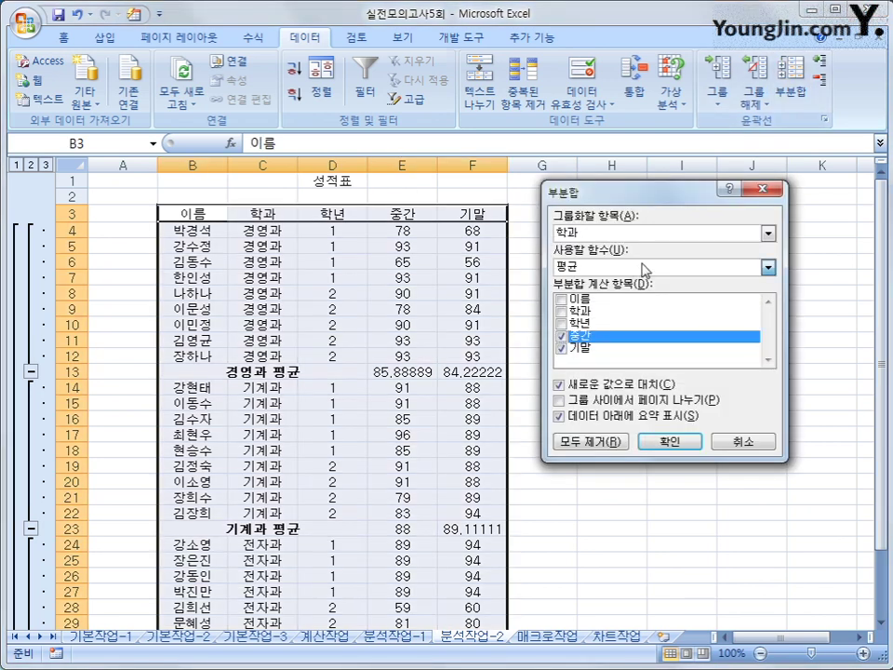
click(671, 269)
click(638, 298)
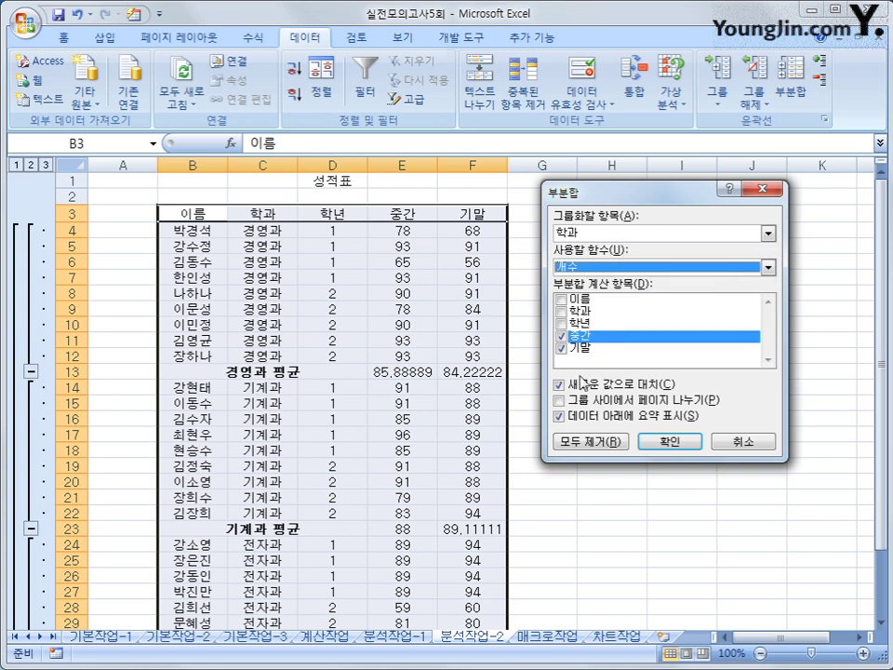
click(561, 335)
click(560, 349)
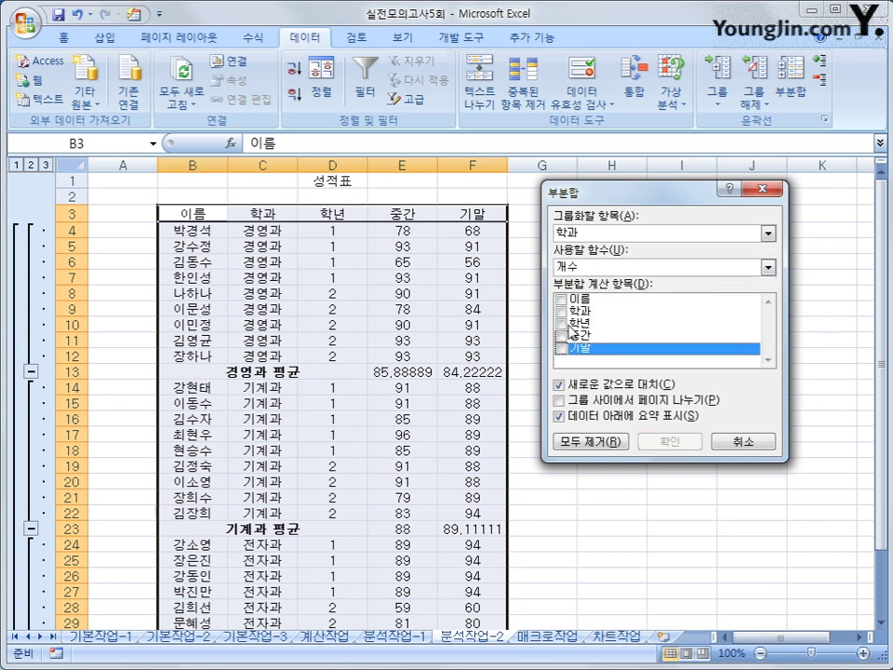
click(567, 323)
click(569, 325)
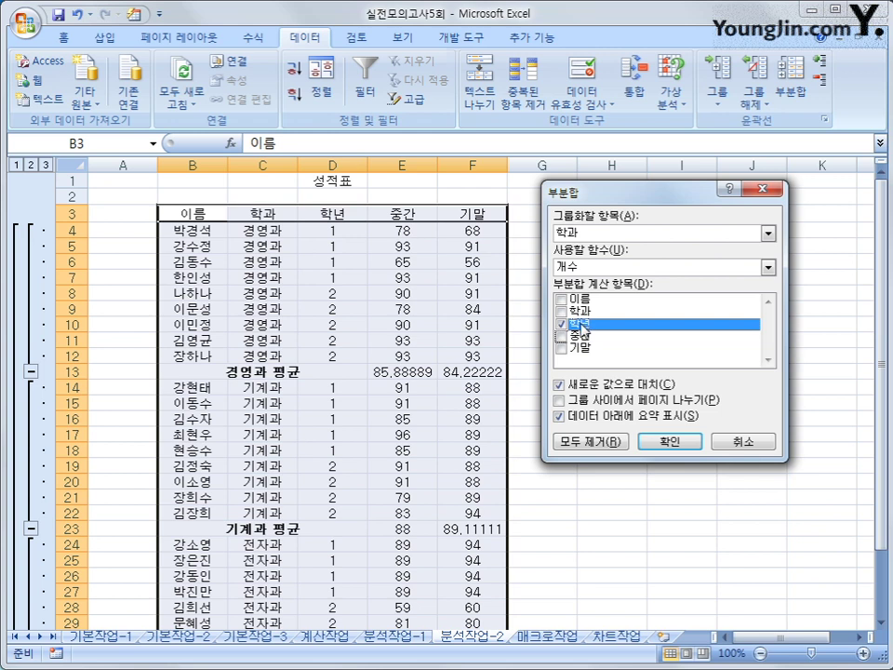
click(578, 384)
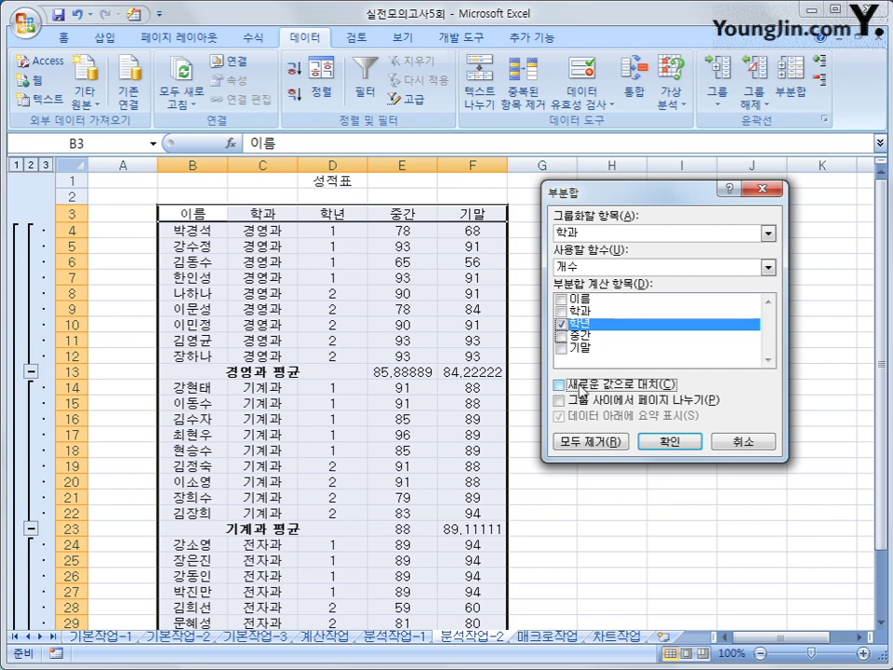
click(662, 439)
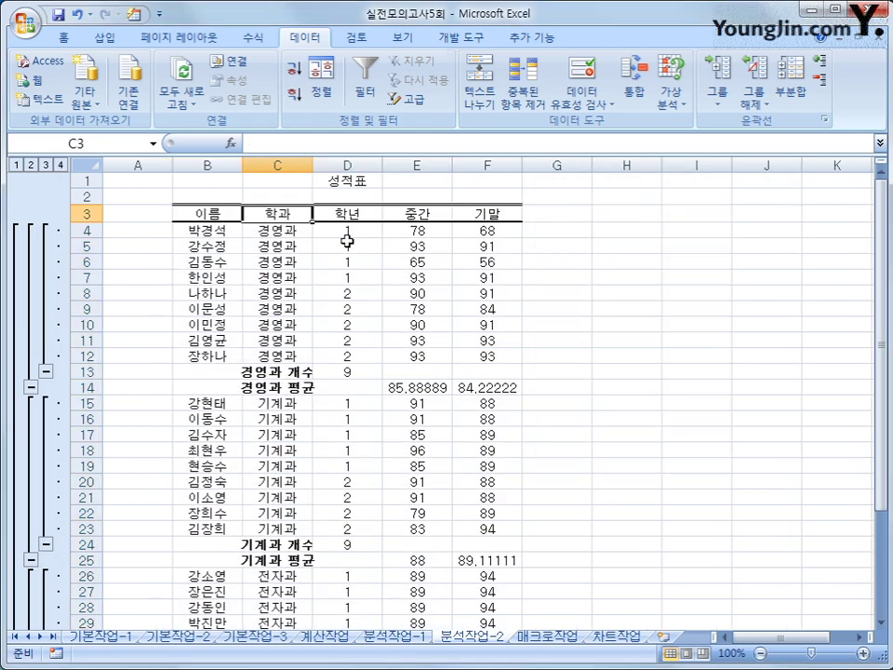
Step: Autofit column C to its subtotal labels and review the subtotal rows down to the grand totals
double_click(313, 165)
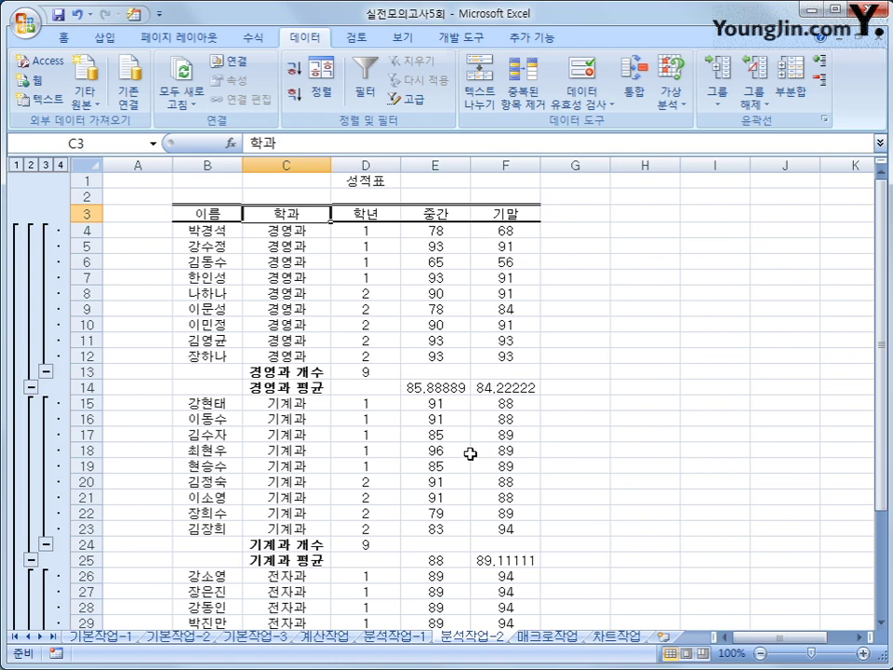
scroll(470, 453, down, 3)
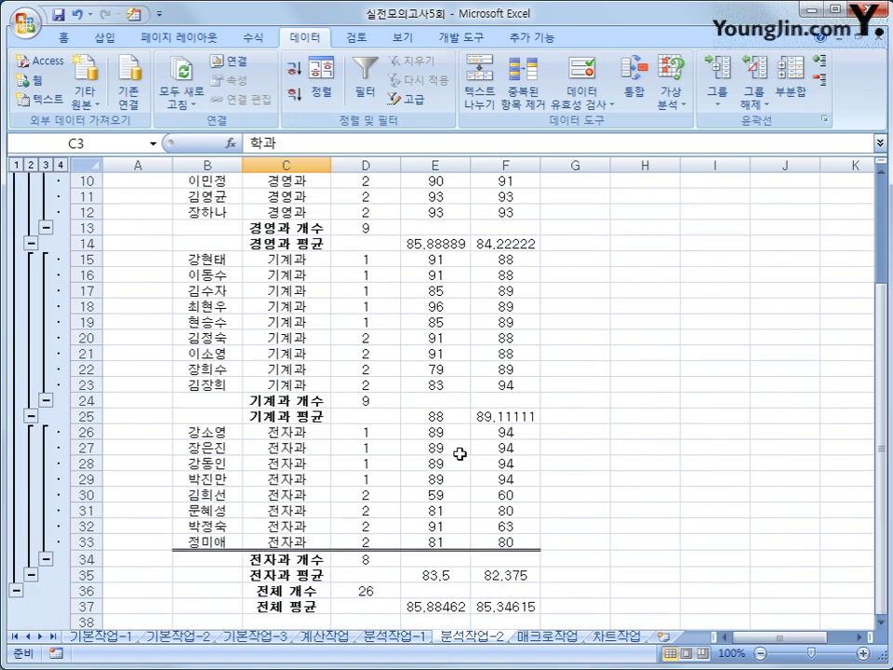
scroll(459, 453, down, 2)
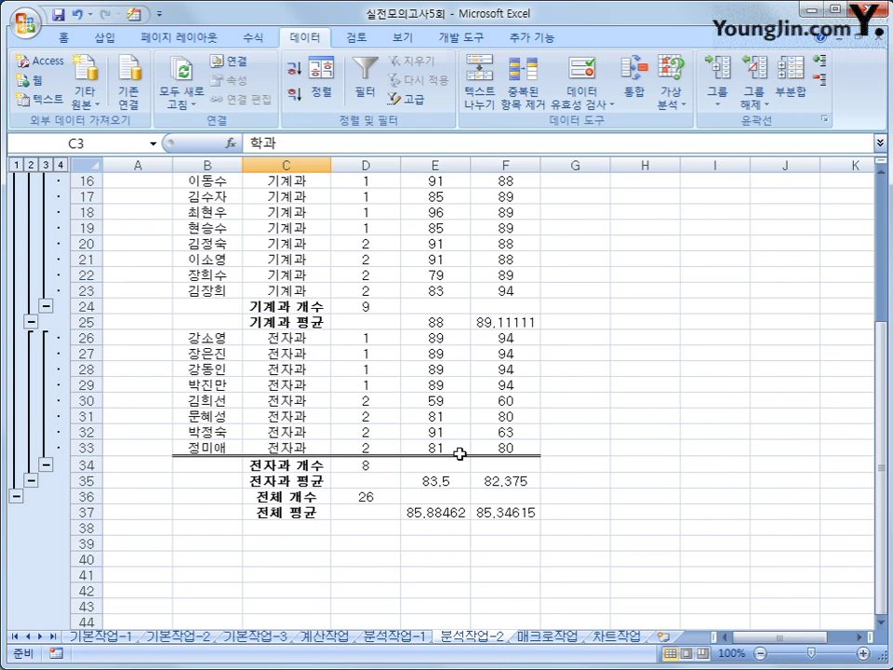
scroll(459, 453, up, 4)
scroll(459, 453, up, 1)
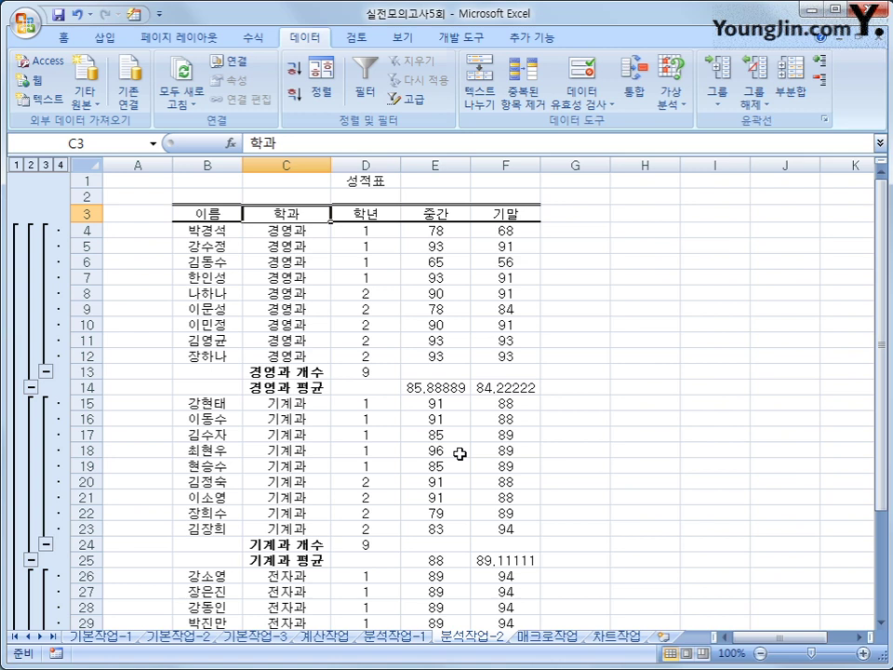
Step: Replace every occurrence of 개수 with 총원 on the 분석작업-2 sheet
click(58, 38)
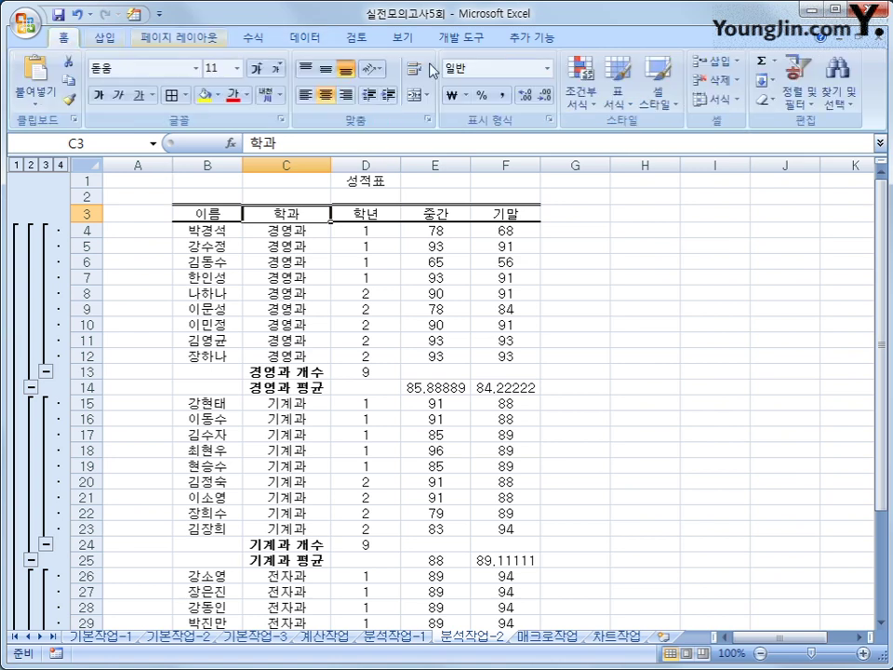
click(840, 99)
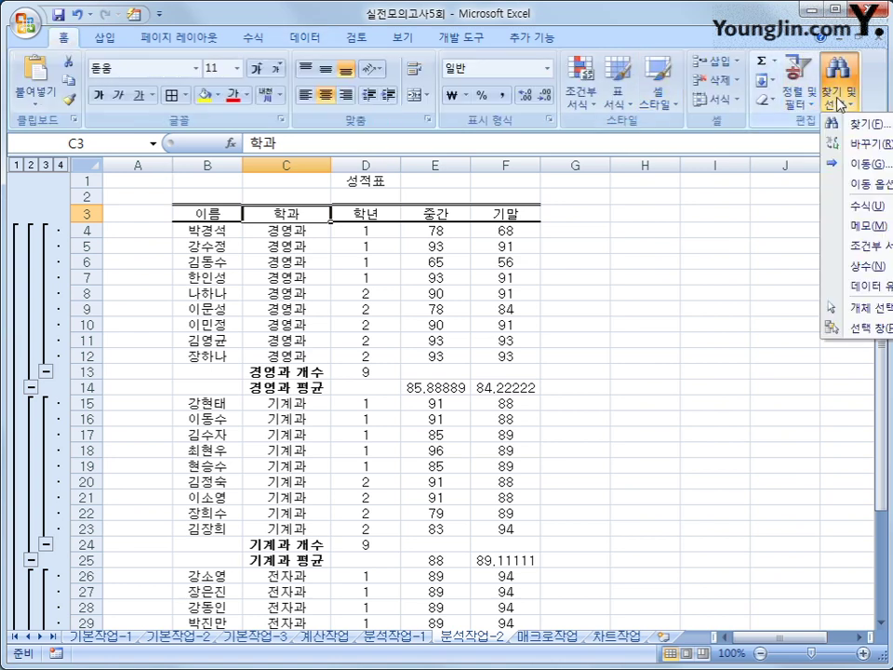
click(877, 158)
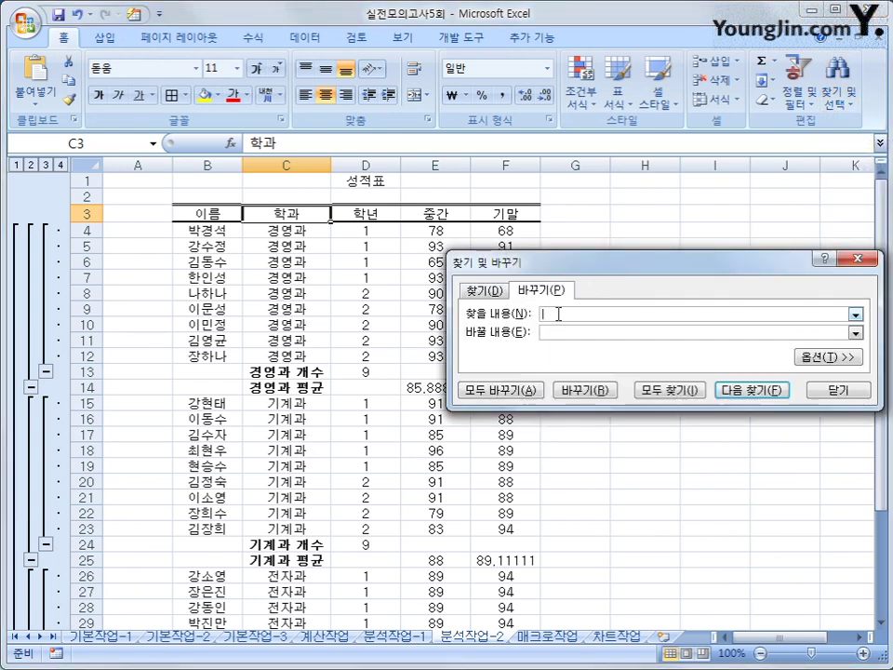
text(개수)
key(Tab)
text(총ㅇ)
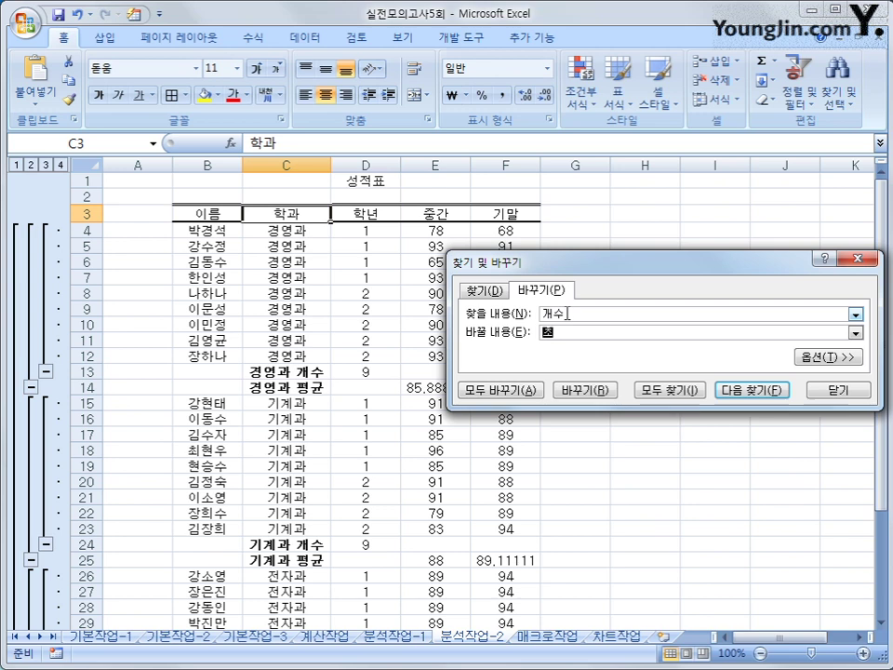
text(원)
click(494, 390)
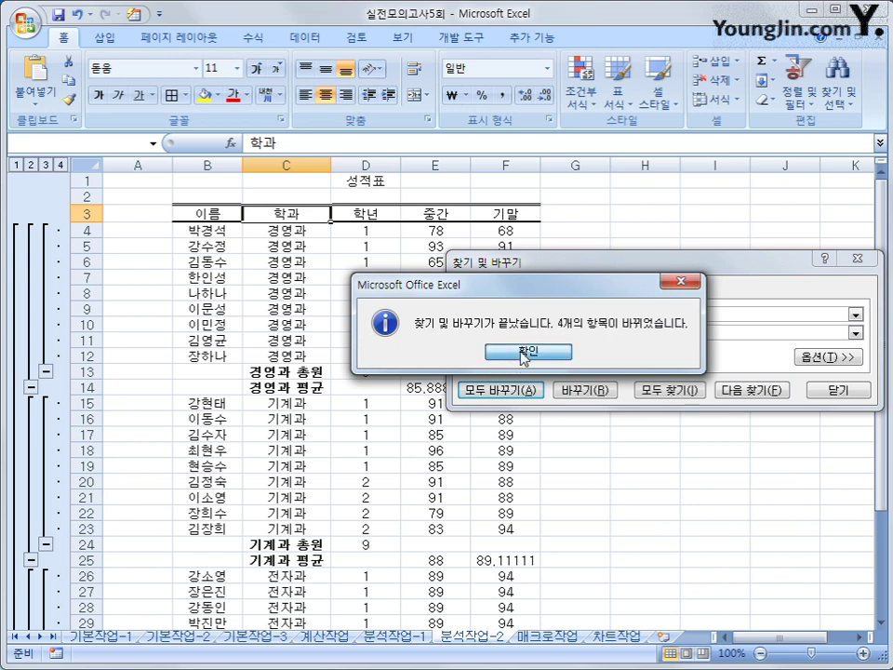
click(524, 355)
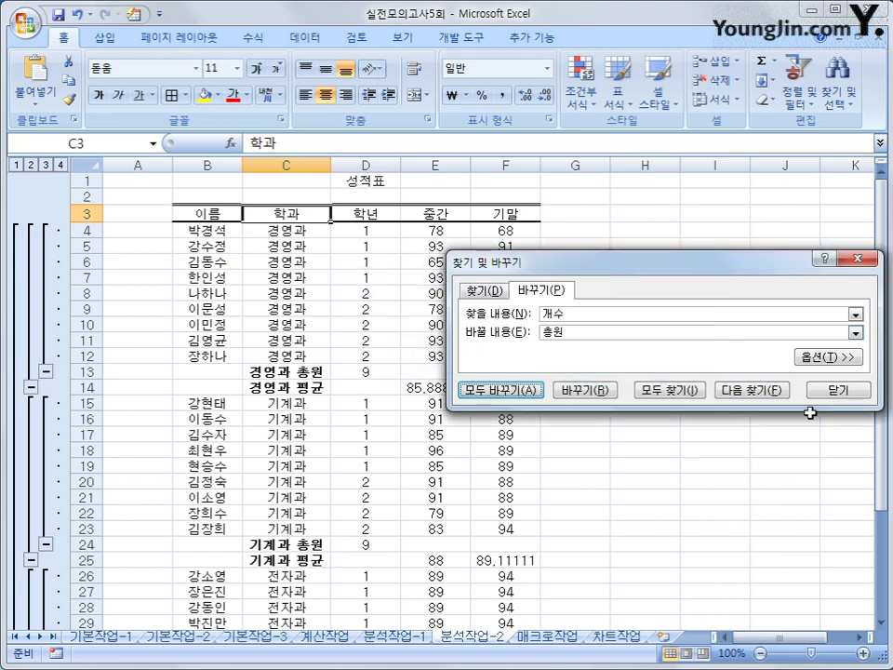
click(850, 394)
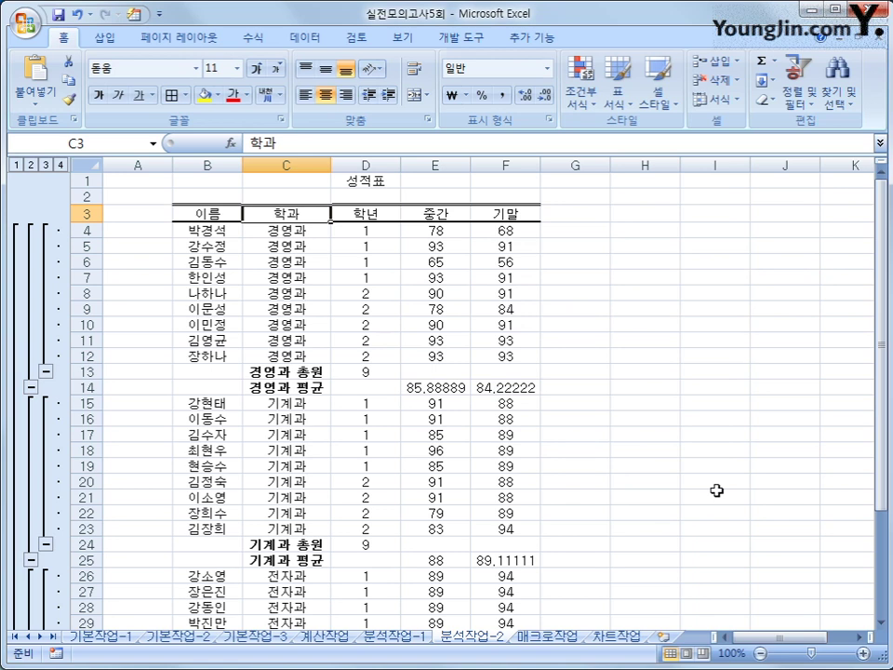
Step: Format the 중간 and 기말 averages in all 평균 rows (14, 25, 35, 37) with comma style and one decimal place
scroll(627, 488, down, 1)
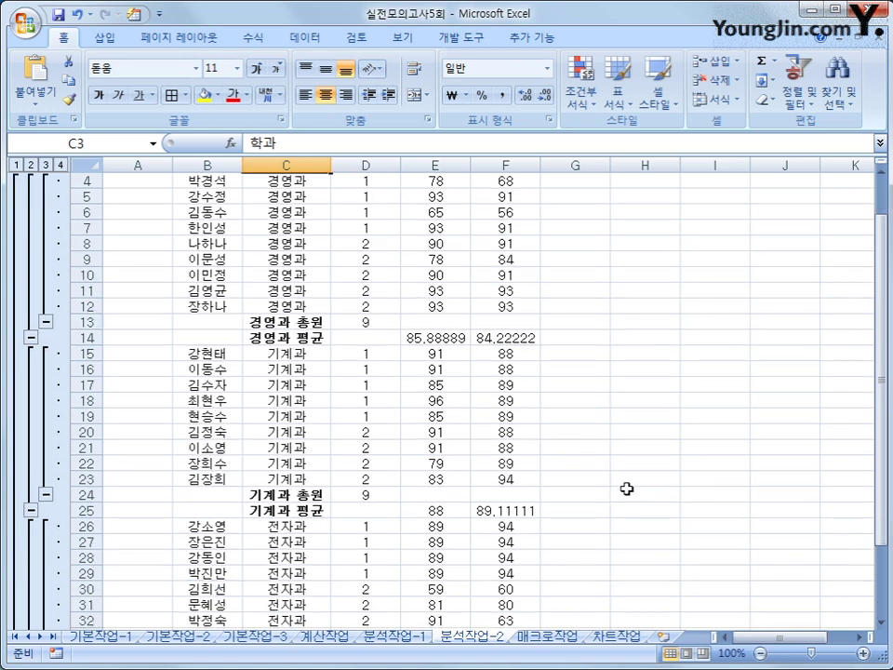
scroll(474, 398, up, 1)
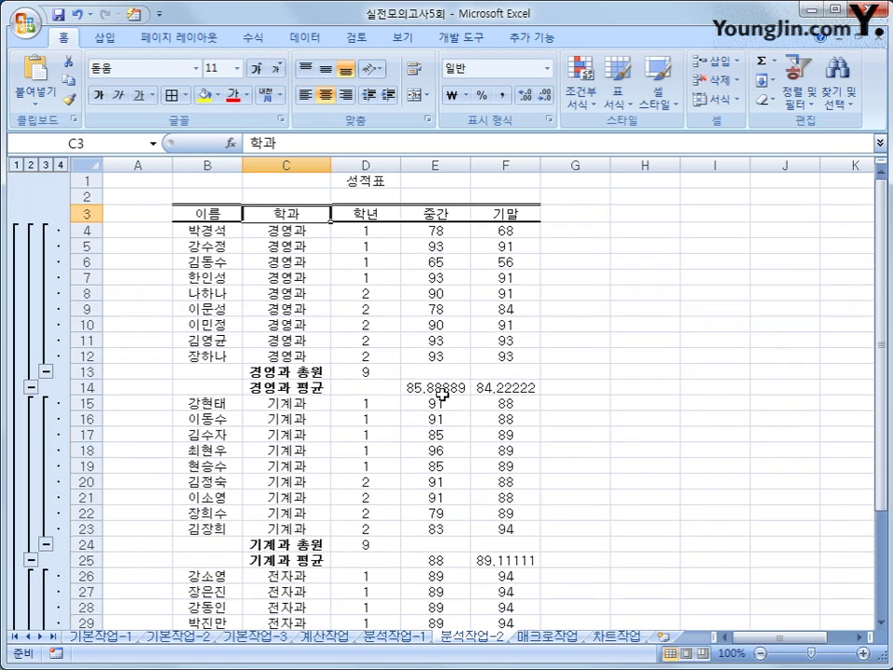
drag(439, 378, 507, 378)
scroll(464, 414, down, 1)
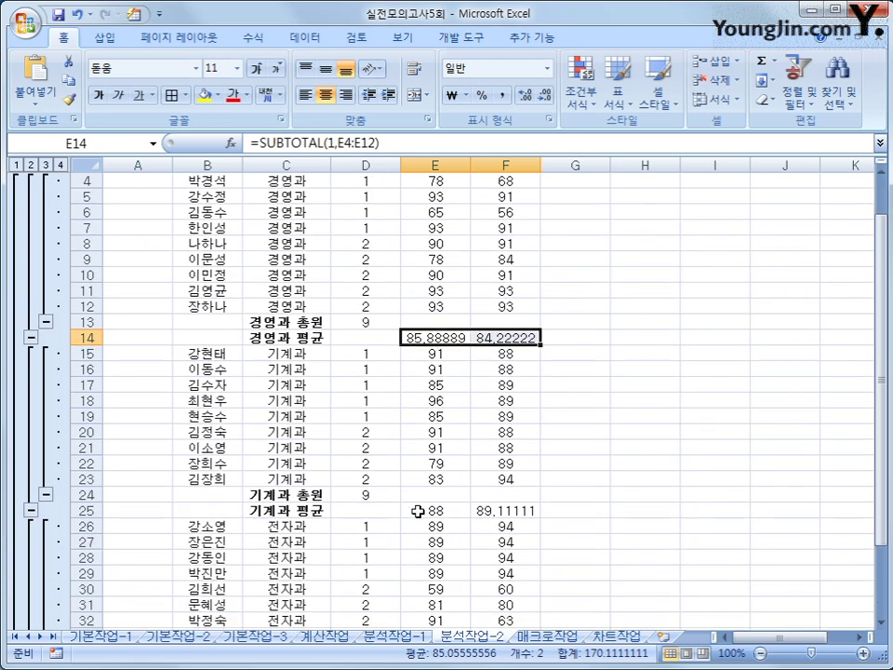
drag(417, 511, 484, 512)
scroll(485, 516, down, 1)
scroll(485, 521, down, 2)
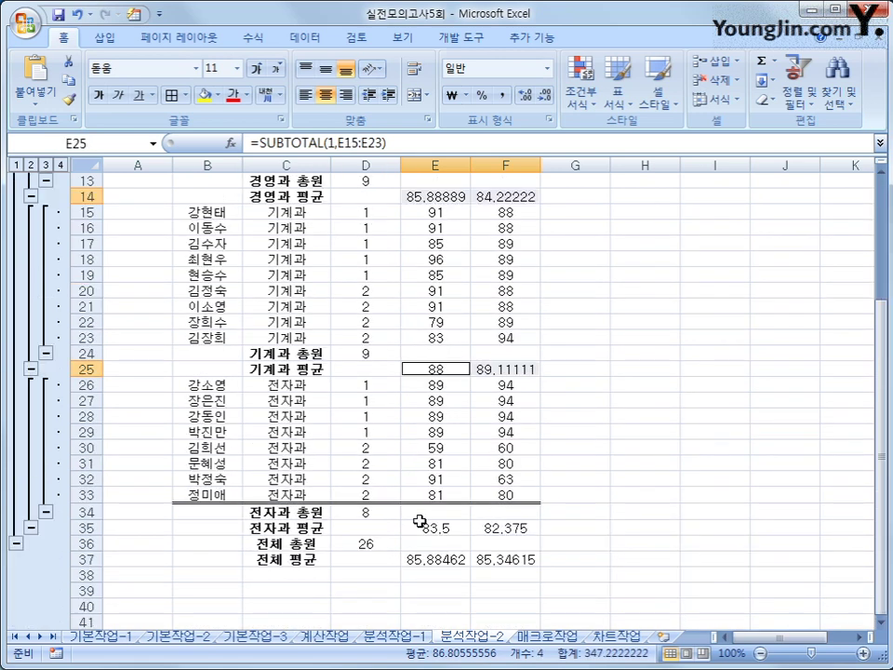
drag(424, 525, 506, 528)
drag(441, 555, 525, 558)
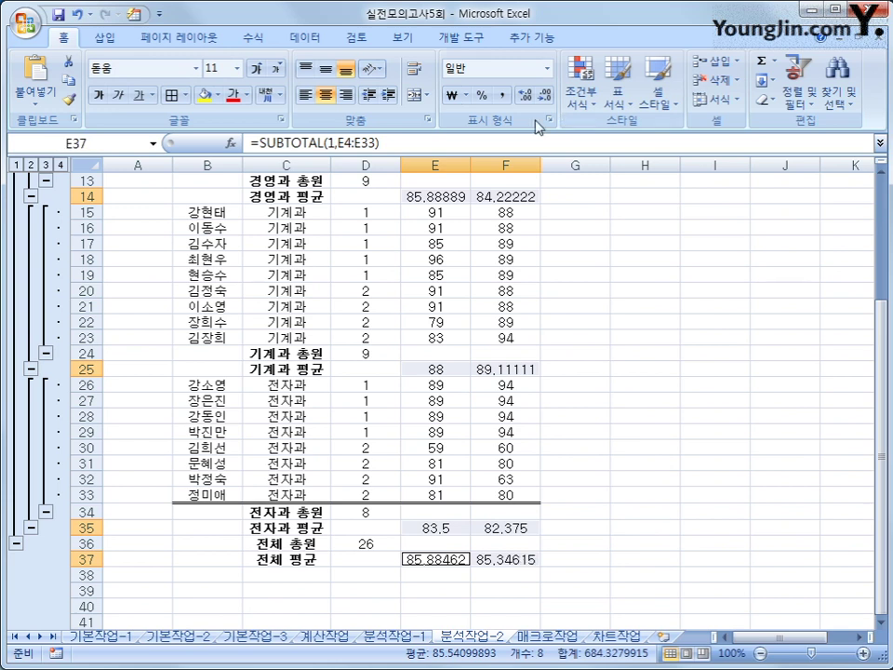
click(503, 96)
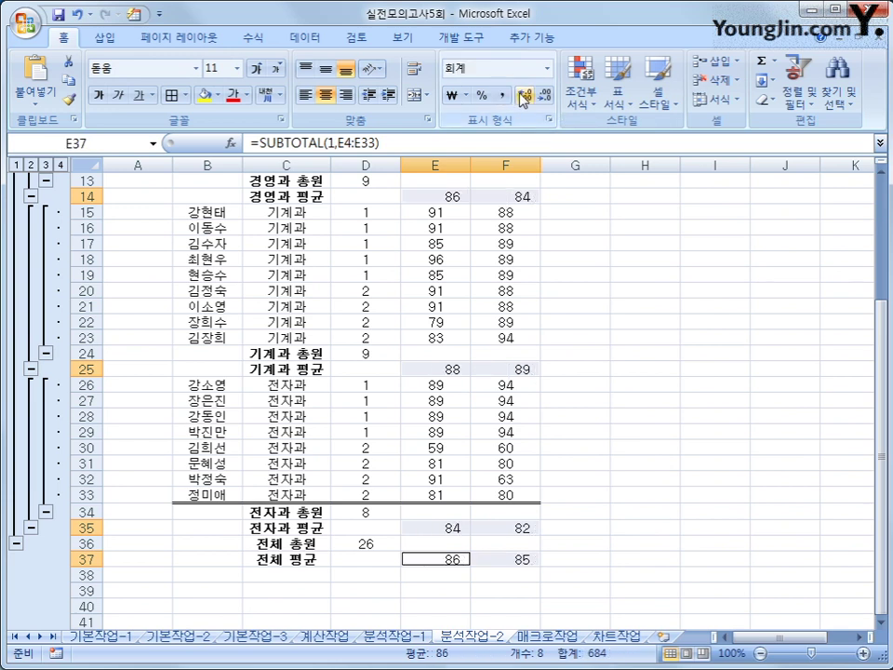
click(525, 96)
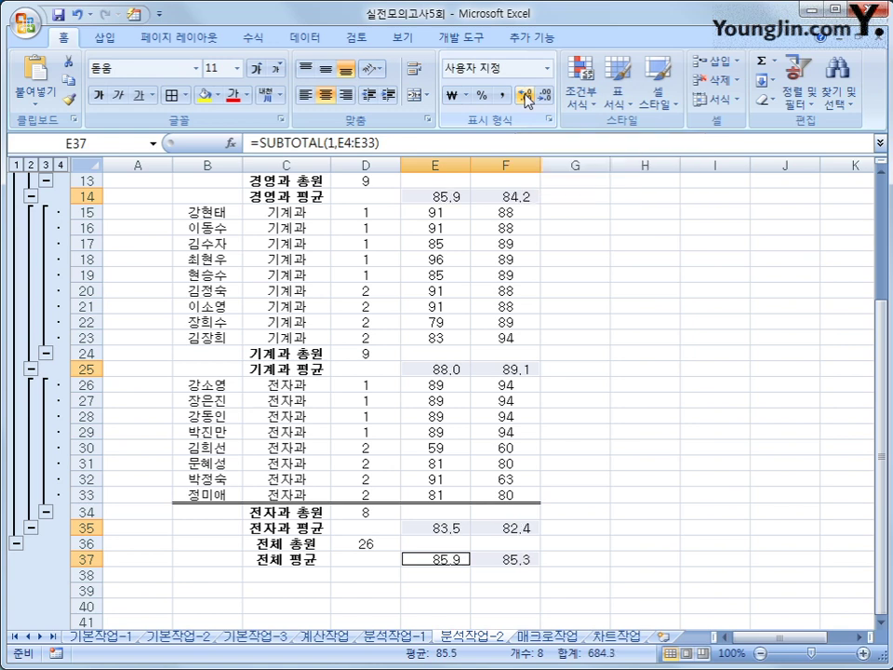
Step: Change the selected averages' cell format to the 숫자 category, with 1 decimal place and the 1000 separator
scroll(525, 358, up, 2)
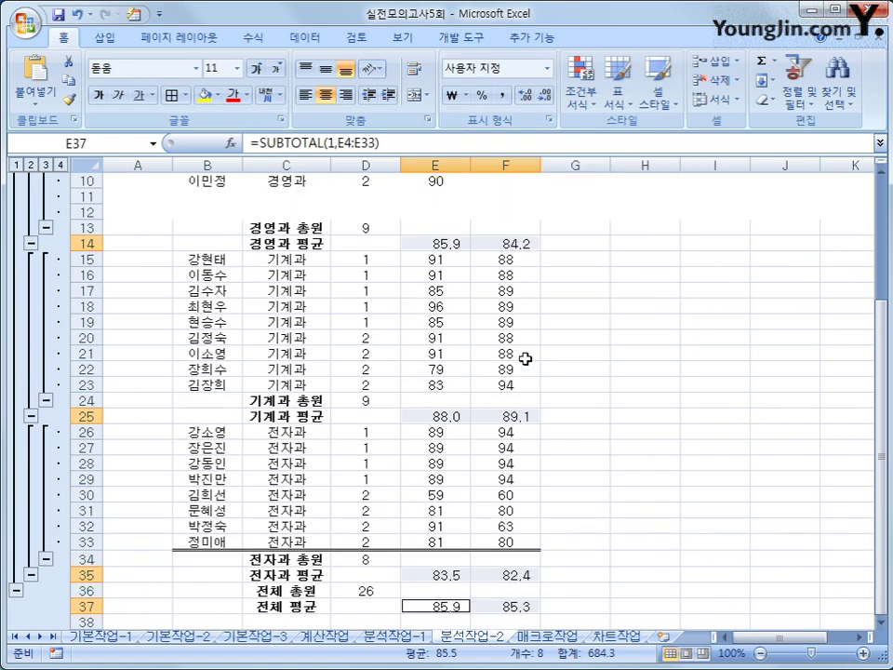
right_click(511, 291)
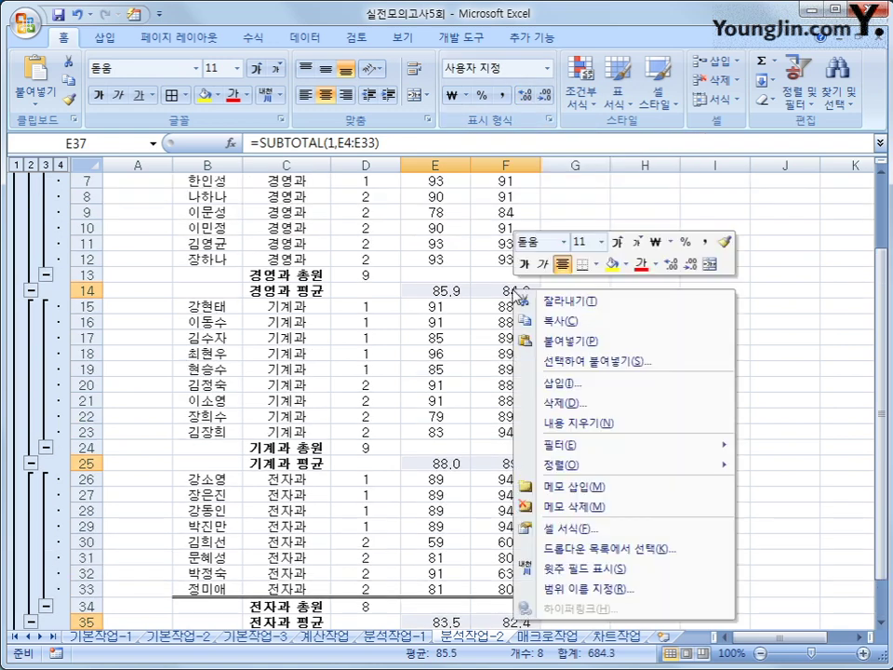
click(602, 526)
drag(511, 343, 459, 200)
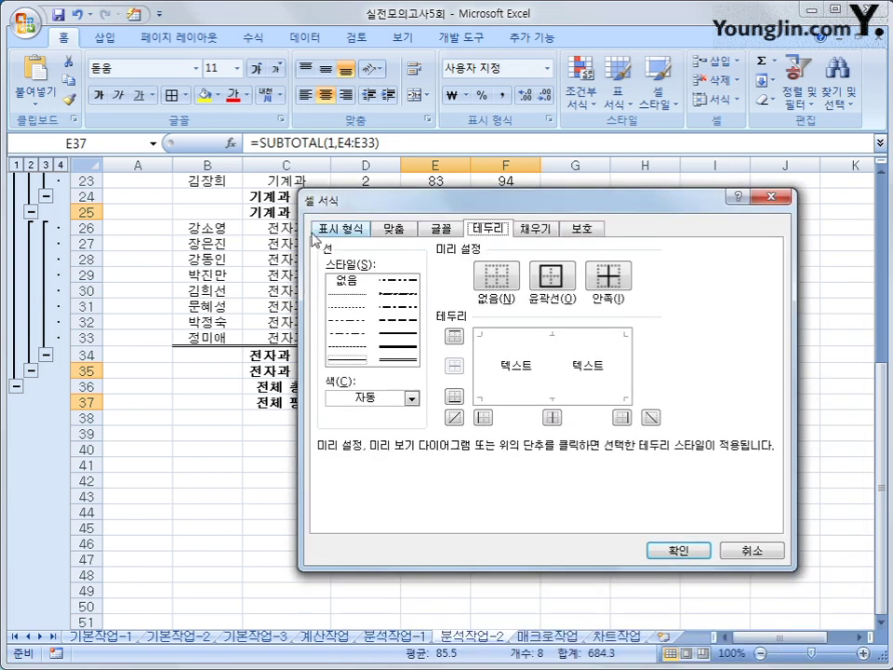
click(325, 230)
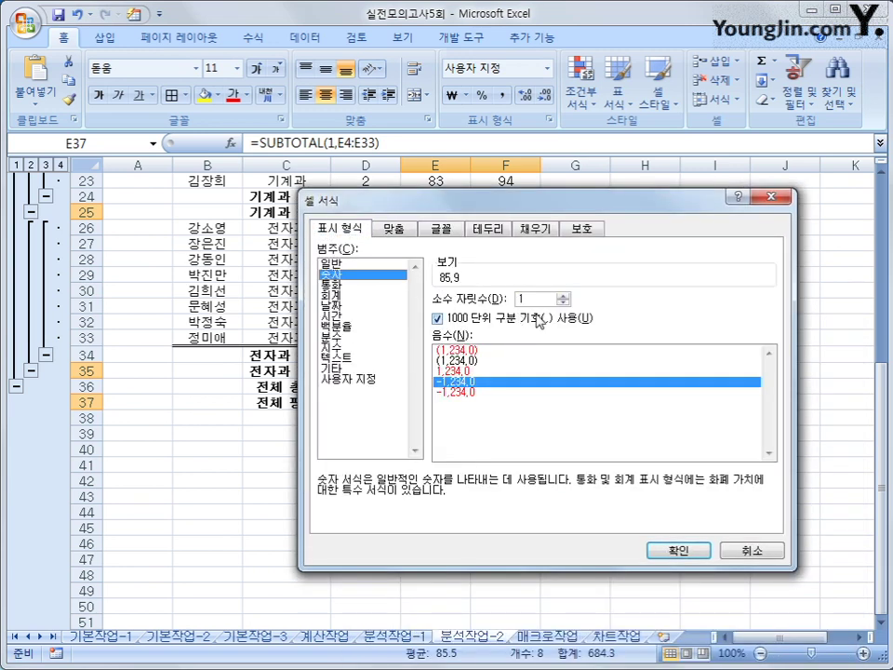
click(678, 550)
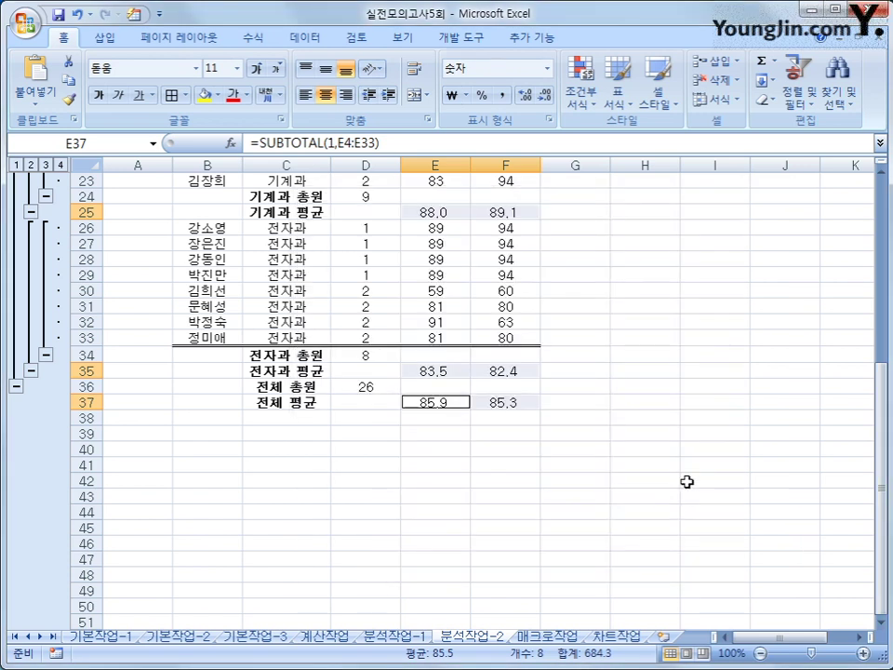
click(686, 481)
scroll(686, 481, up, 7)
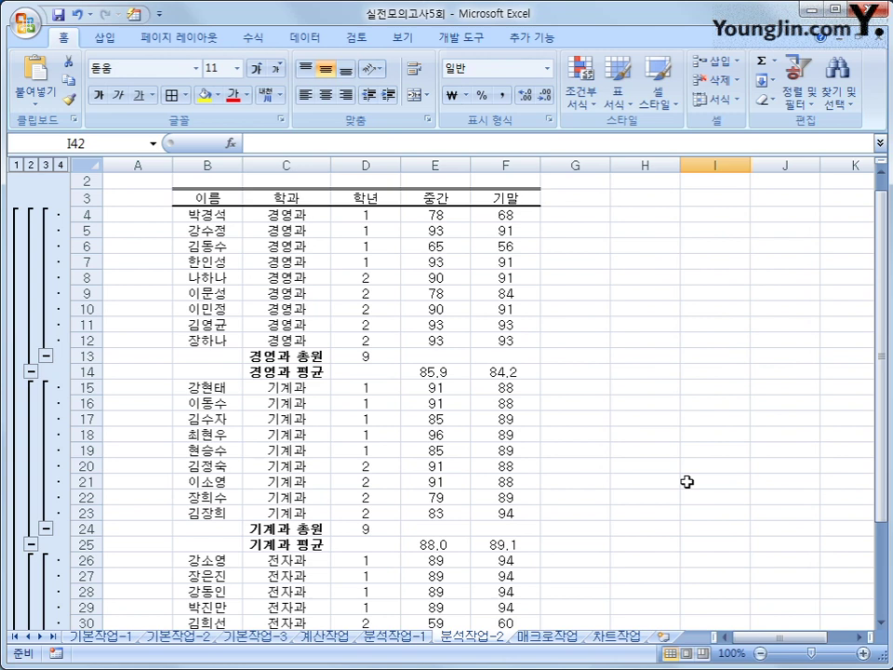
Step: On the 매크로작업 sheet, start recording a macro named 평균계산 from an empty cell outside the table
click(565, 638)
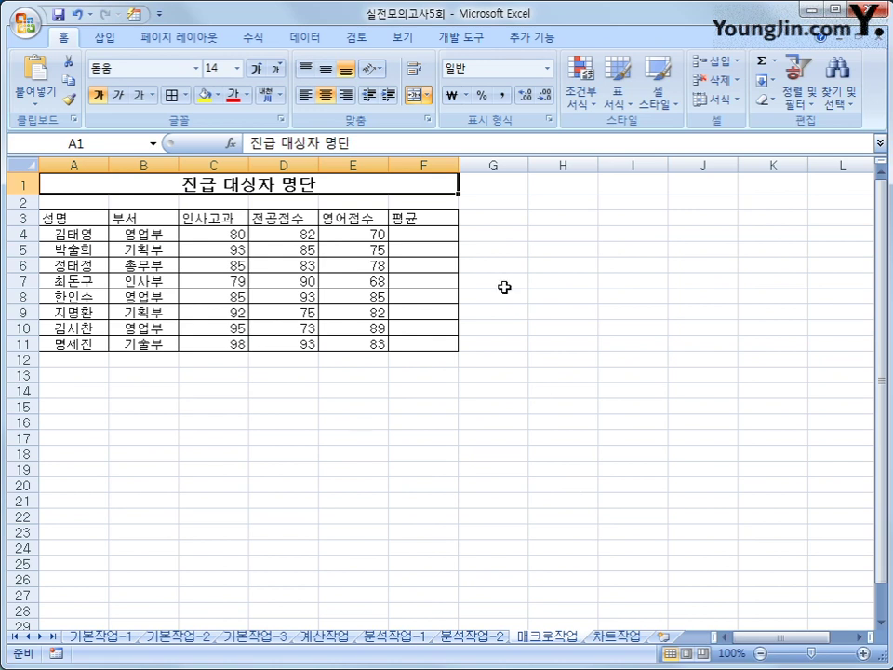
click(523, 265)
click(58, 653)
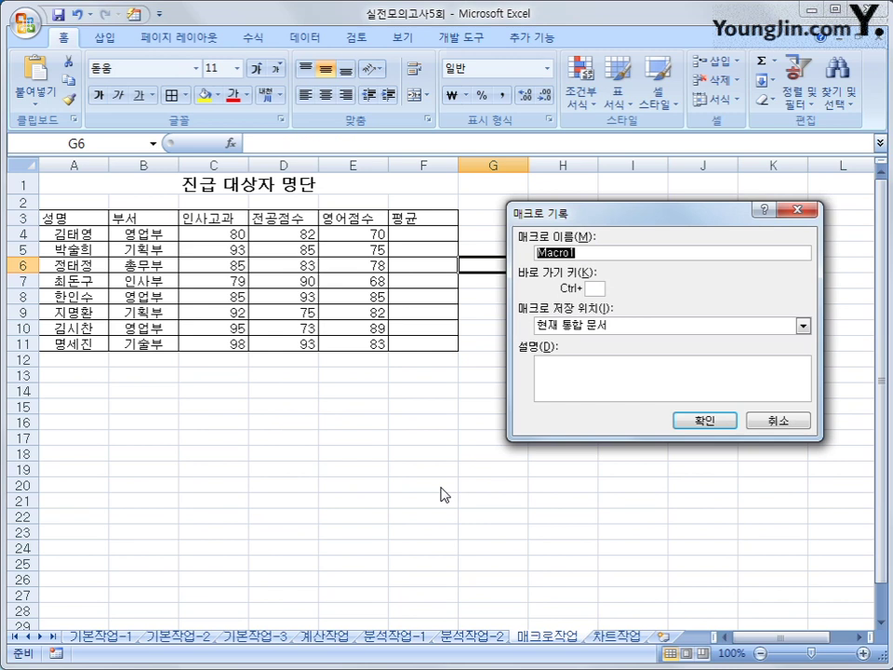
text(평균계산)
key(Return)
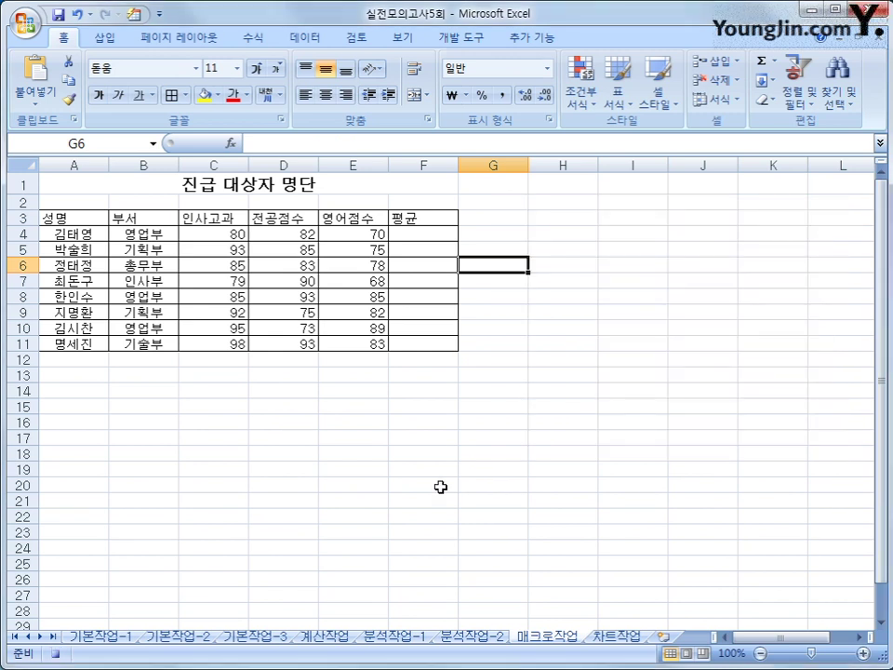
Step: Enter =AVERAGE(C4:E4) in F4 to average the first person's three scores
click(443, 229)
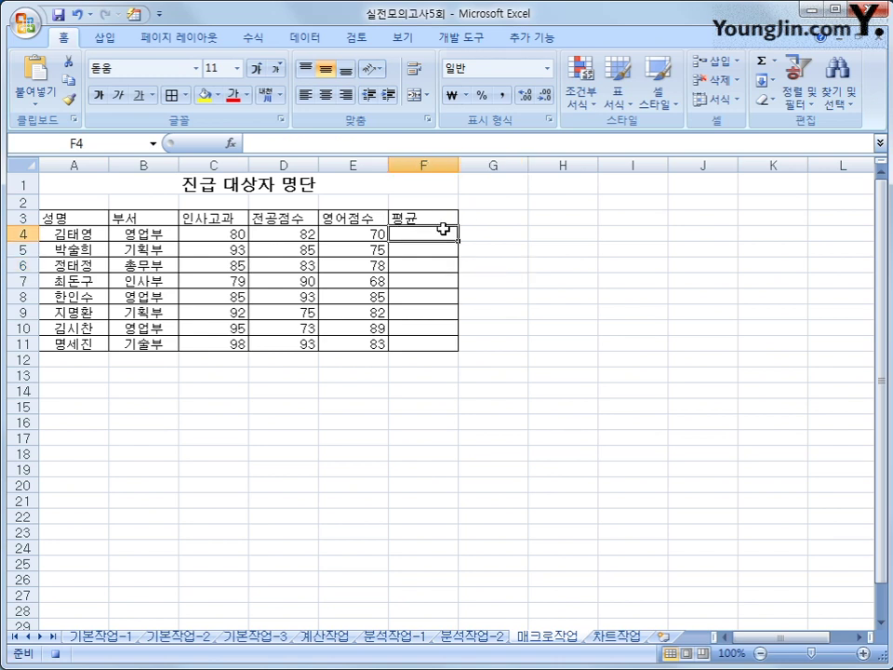
text(=ㅁ)
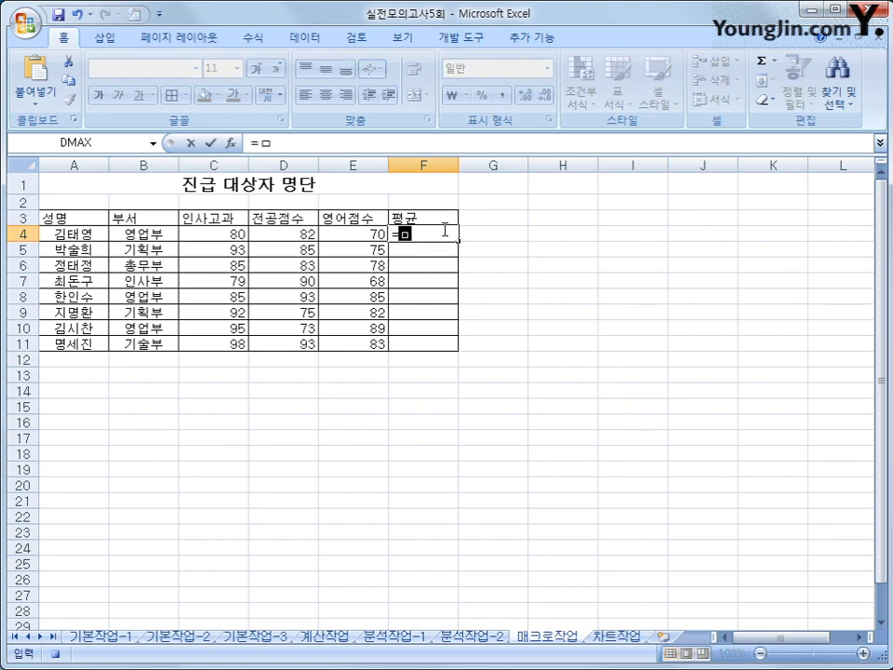
key(BackSpace)
text(avera)
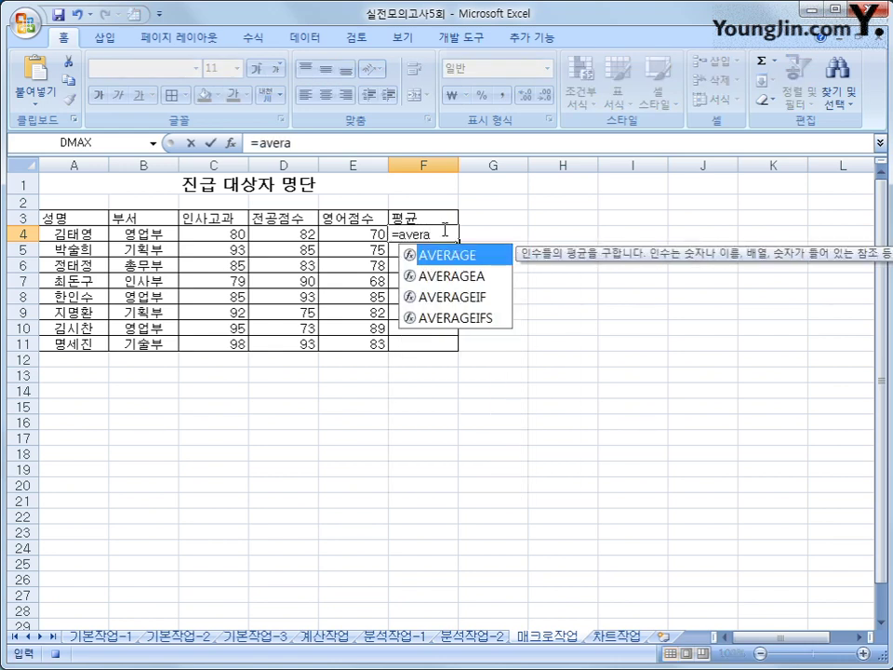
key(Tab)
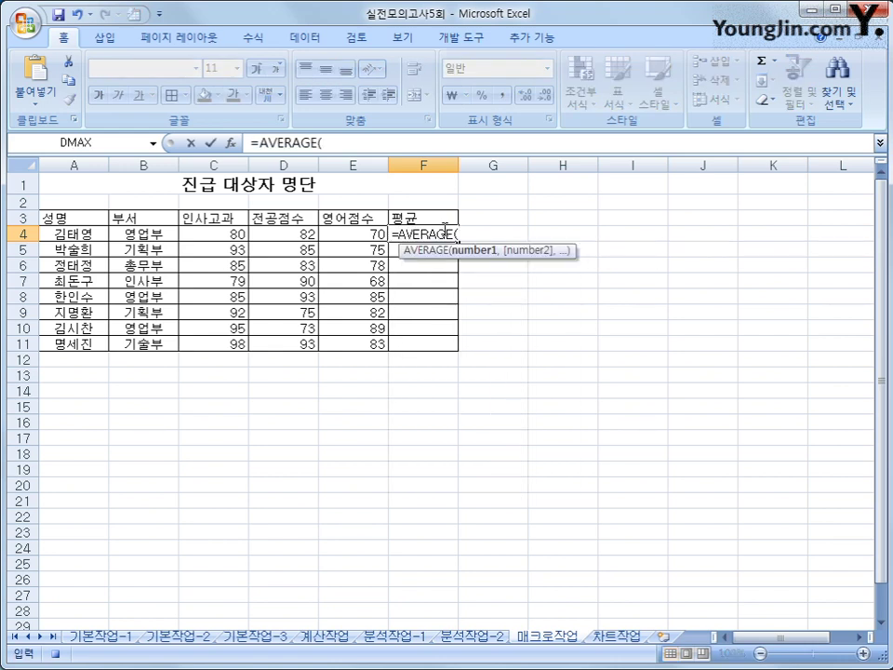
drag(206, 237, 338, 235)
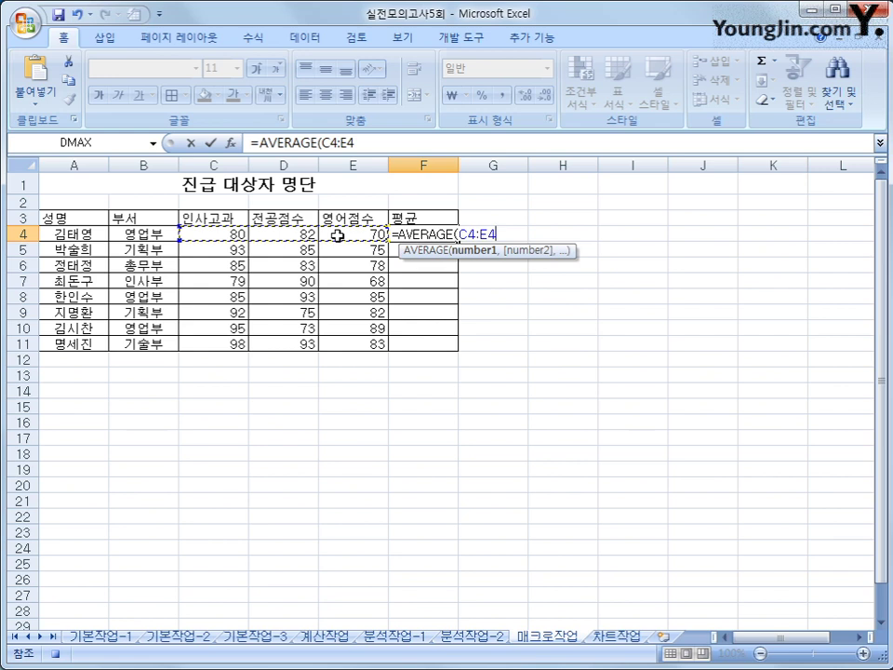
text())
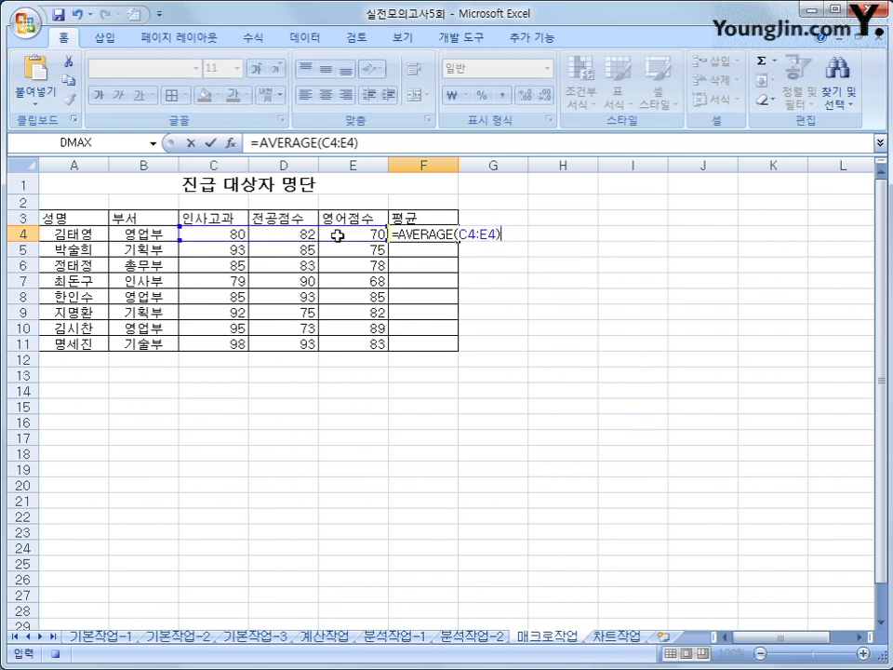
key(Return)
Step: Format the average in F4 with the 숫자 category and 2 decimal places
click(398, 234)
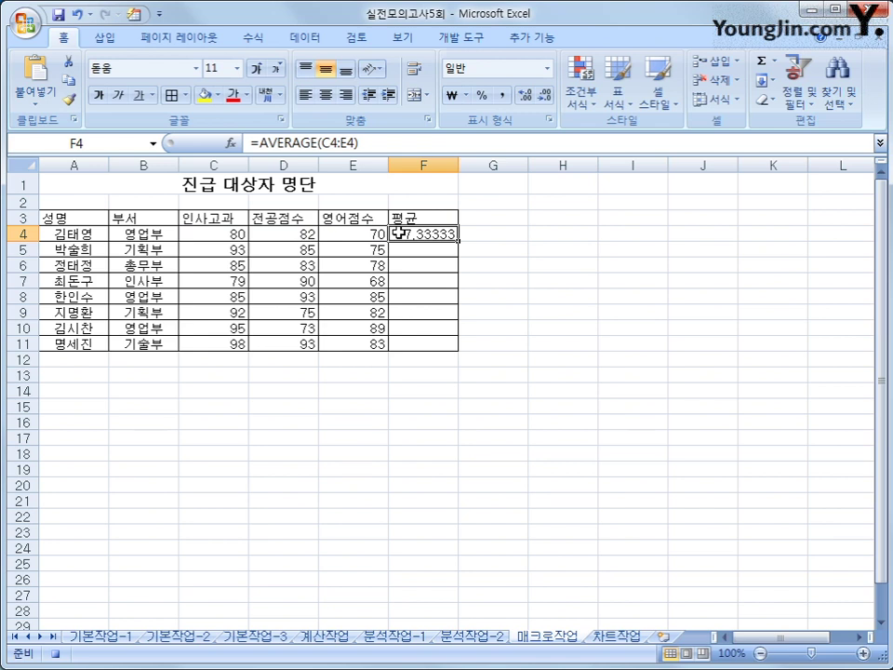
right_click(424, 237)
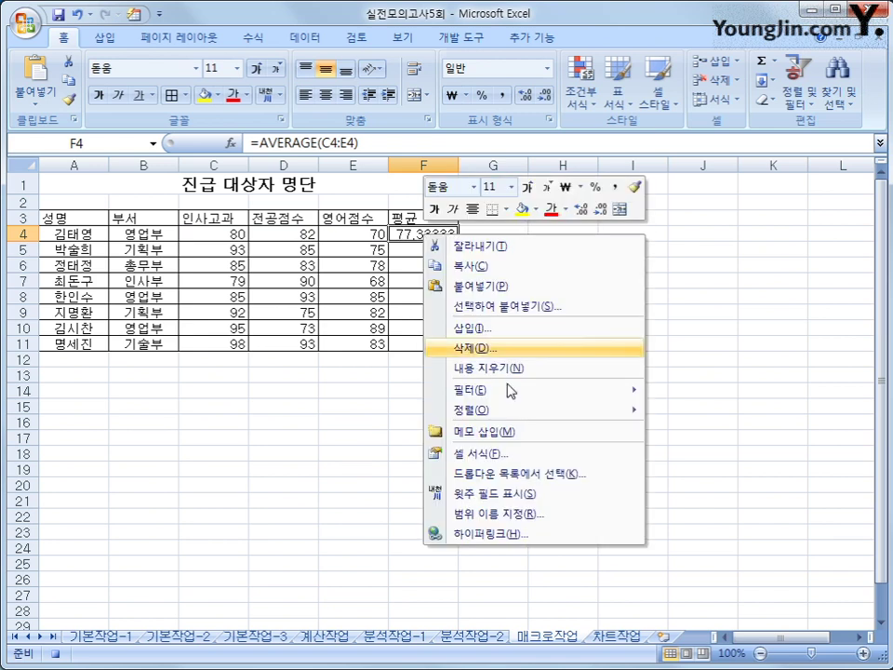
click(523, 458)
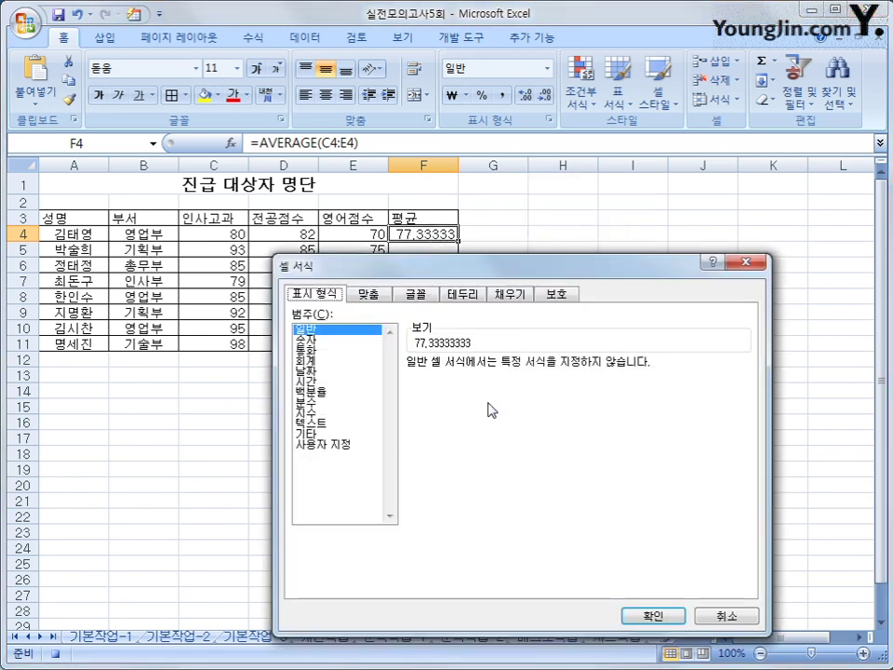
click(327, 340)
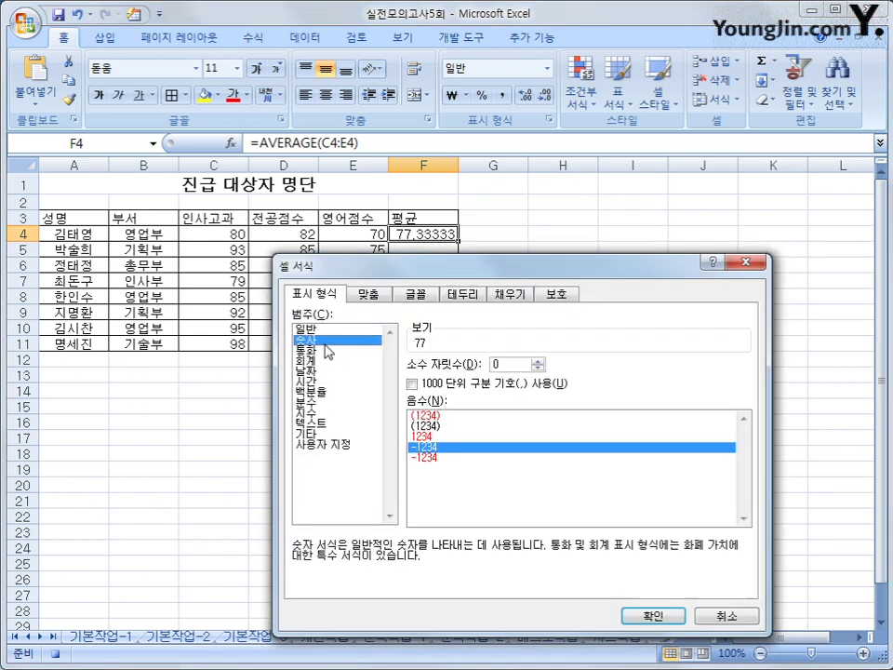
click(537, 361)
click(537, 361)
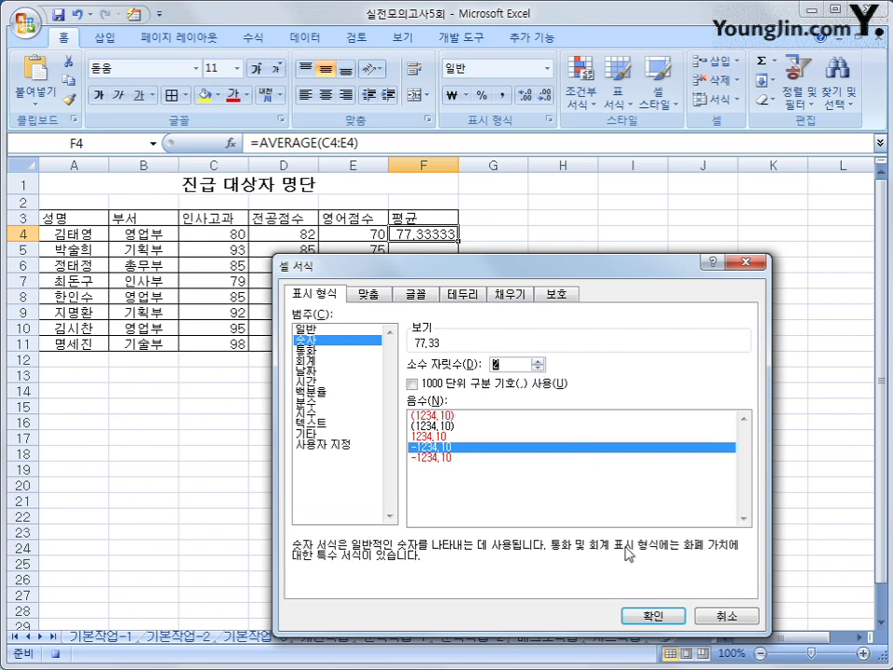
click(646, 616)
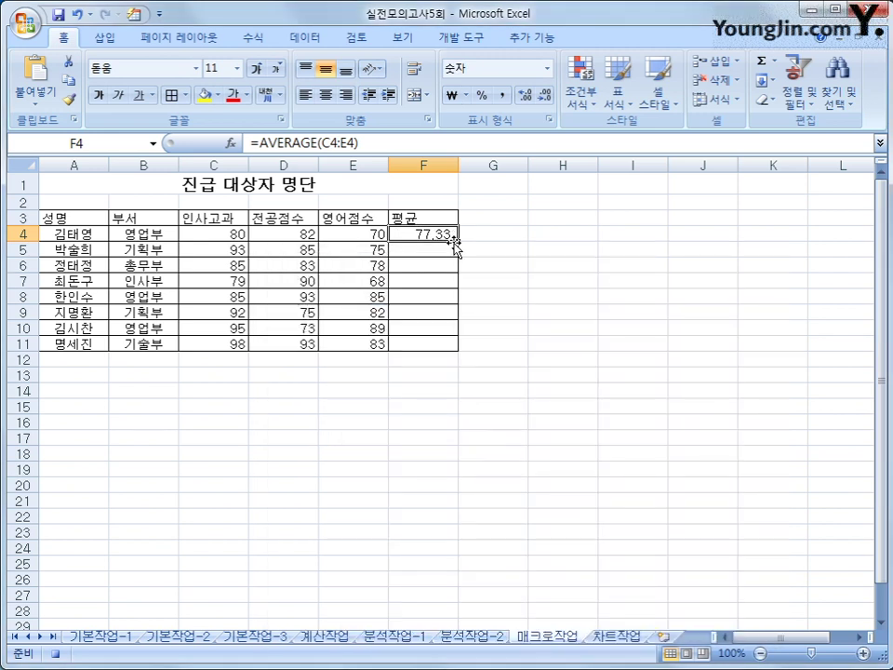
Step: Fill the average formula from F4 down to F11 and stop recording the 평균계산 macro
drag(458, 241, 450, 351)
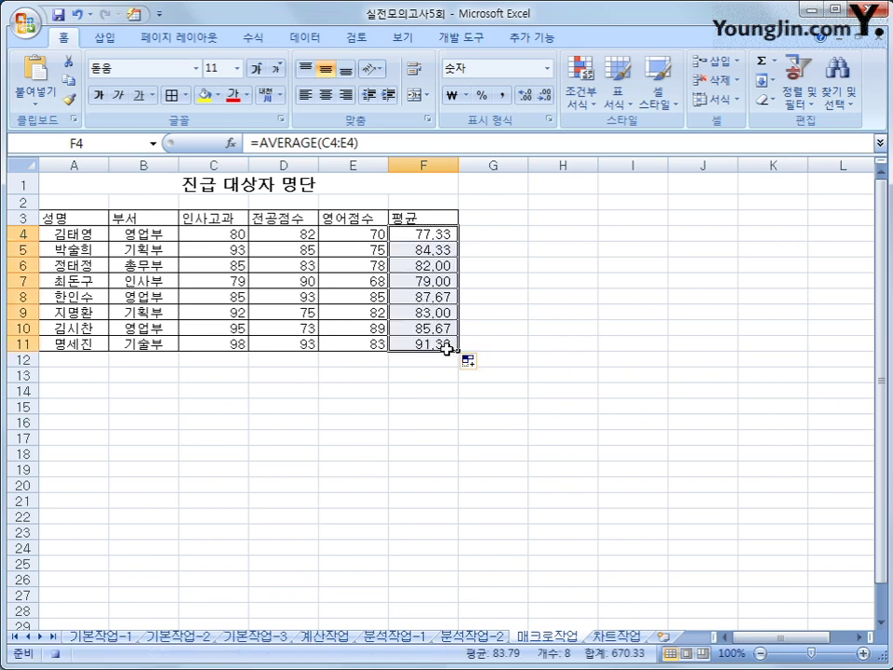
click(447, 346)
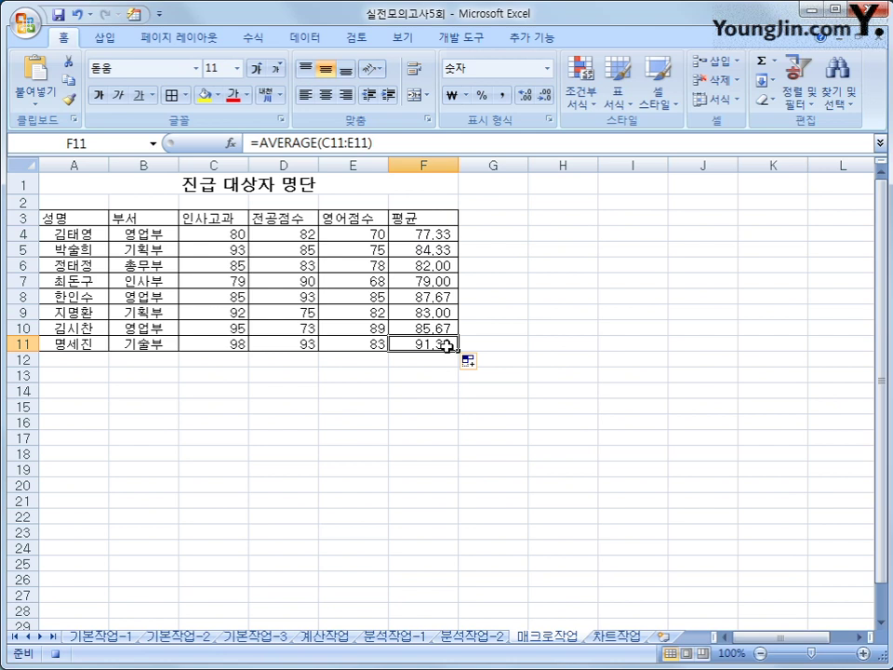
click(56, 653)
click(591, 389)
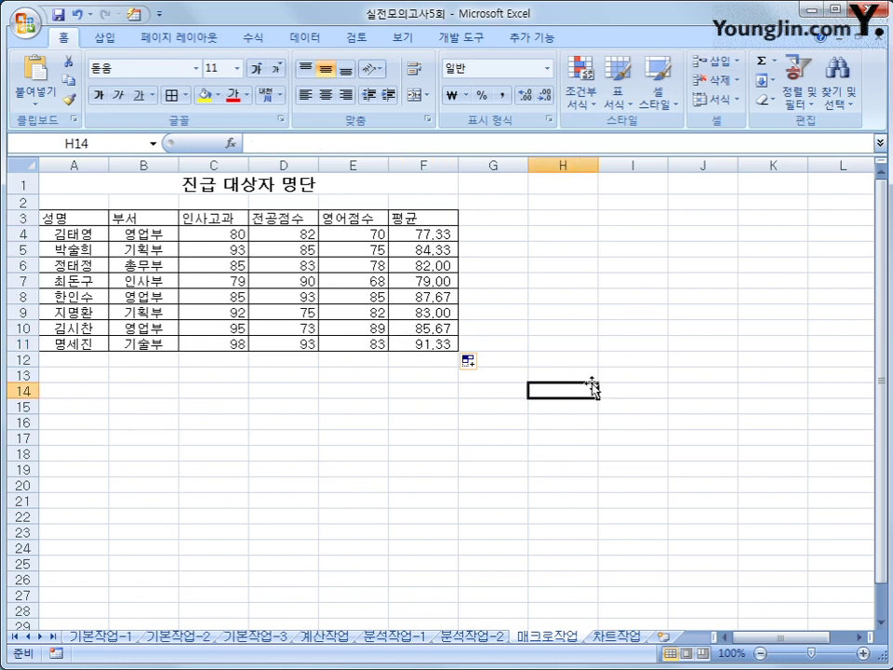
Step: Draw a can (원통) basic shape covering cells H3:H6 and label it 평균
click(105, 41)
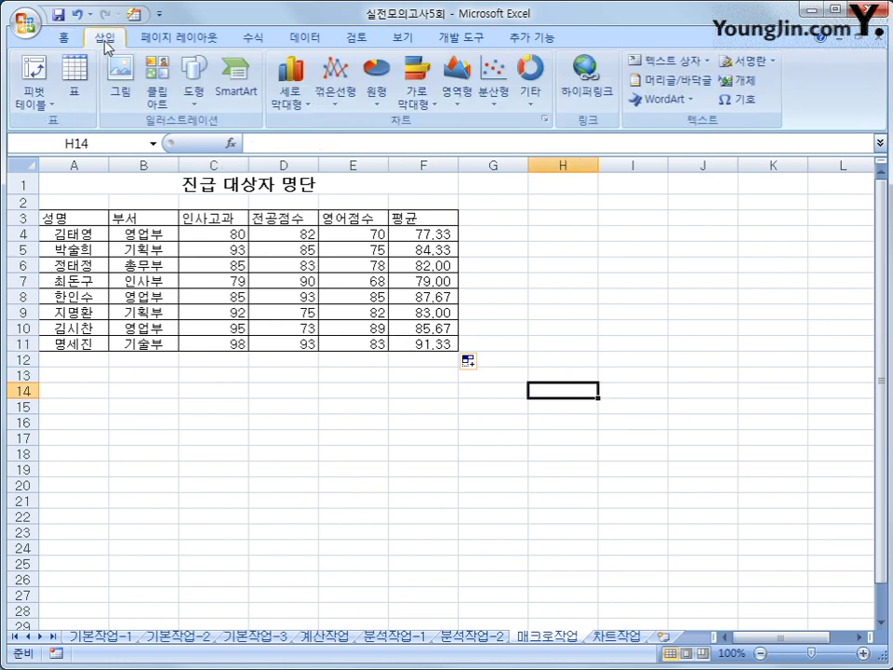
click(197, 91)
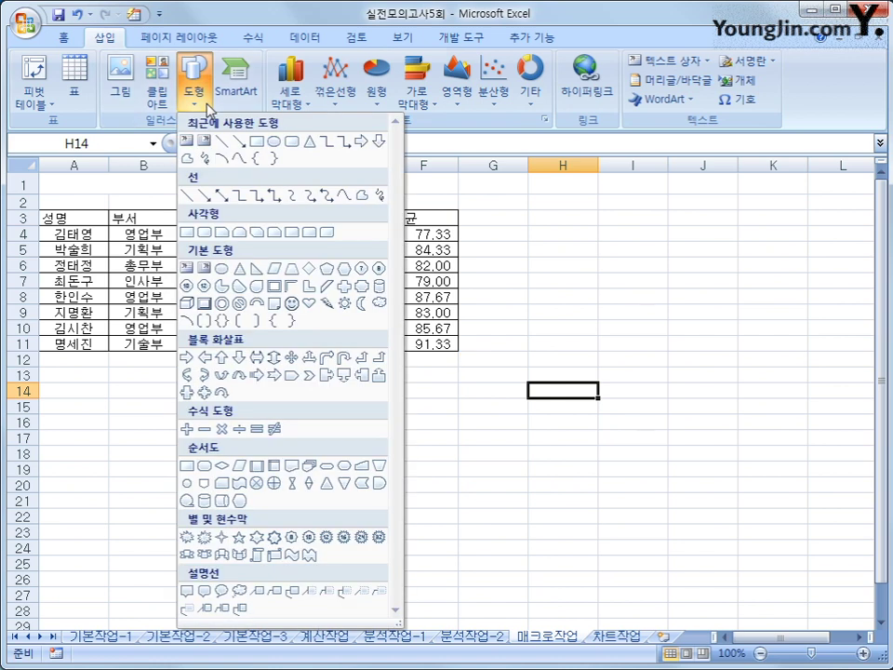
click(380, 291)
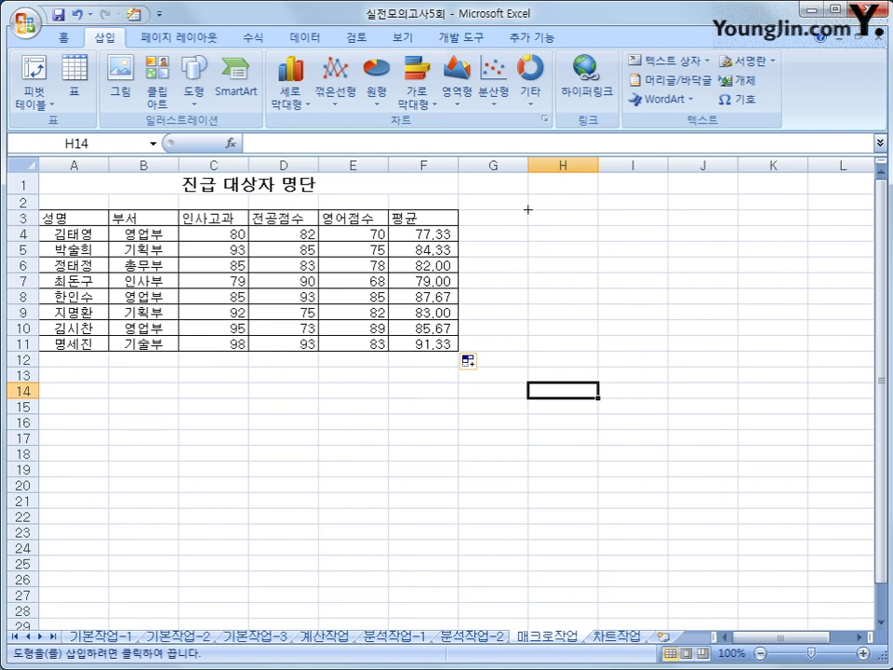
mouse_move(527, 210)
mouse_down()
mouse_move(577, 230)
mouse_move(575, 275)
mouse_up()
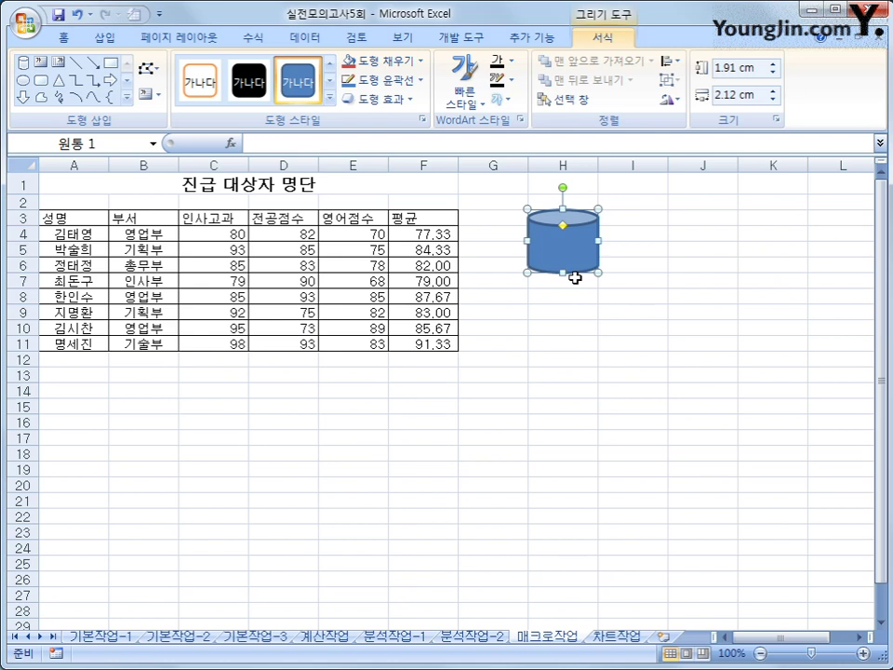
text(vud)
key(BackSpace)
key(BackSpace)
key(BackSpace)
text(평균)
Step: Assign the 평균계산 macro to the can shape and deselect the shape
click(576, 276)
right_click(592, 245)
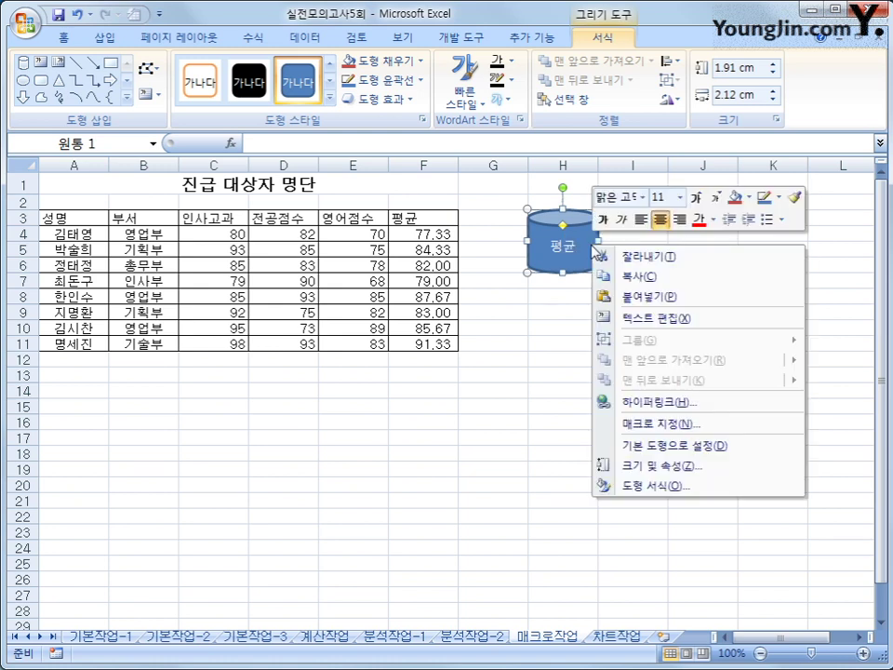
click(690, 425)
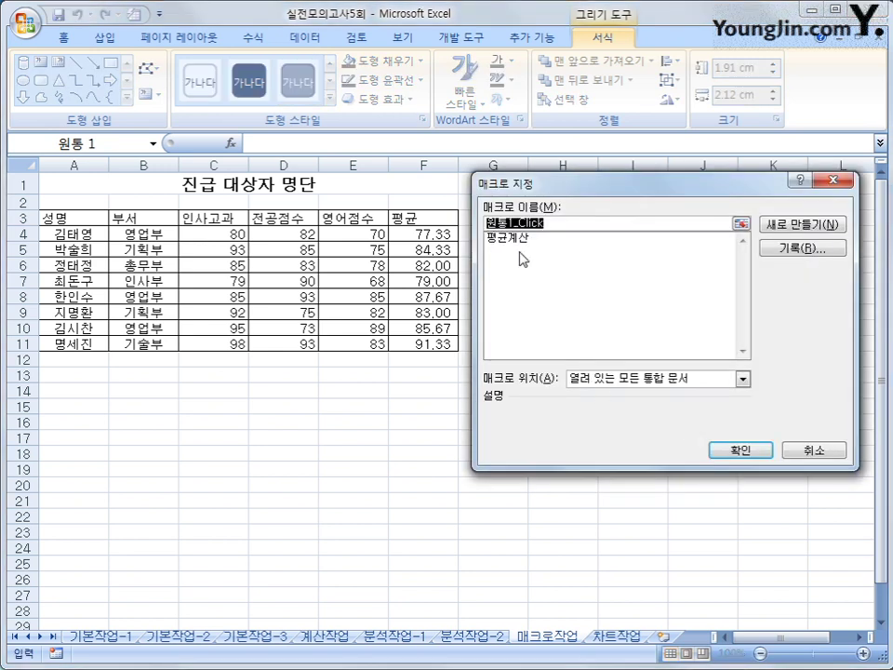
click(518, 239)
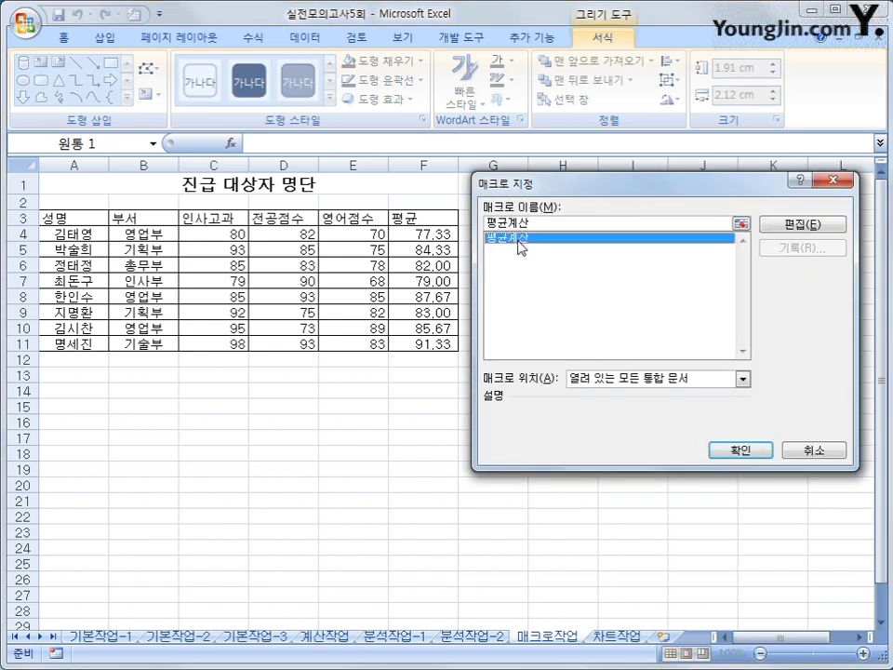
click(739, 451)
click(729, 505)
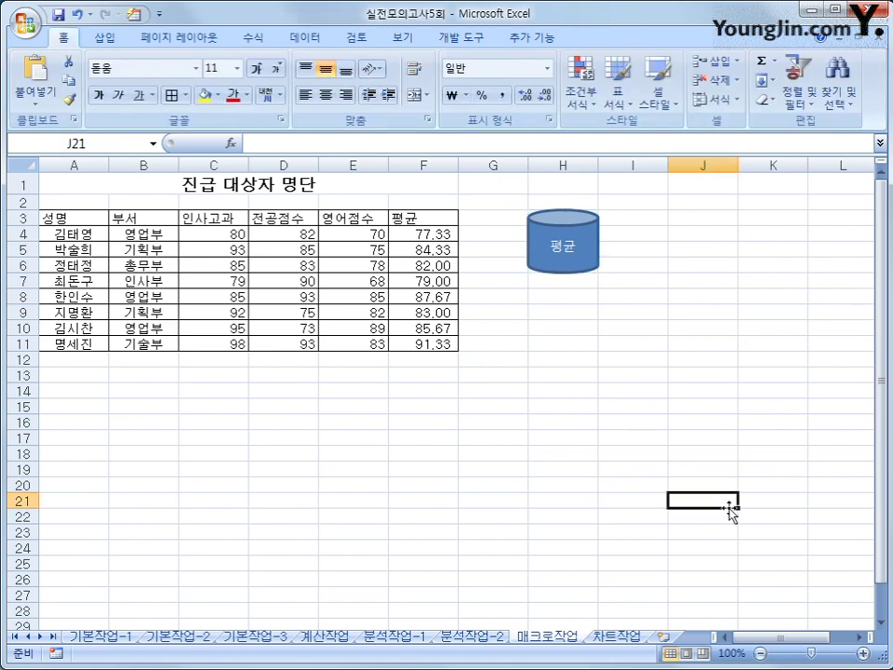
Step: Start recording a macro named 서식지정 from an empty cell outside the table
click(480, 451)
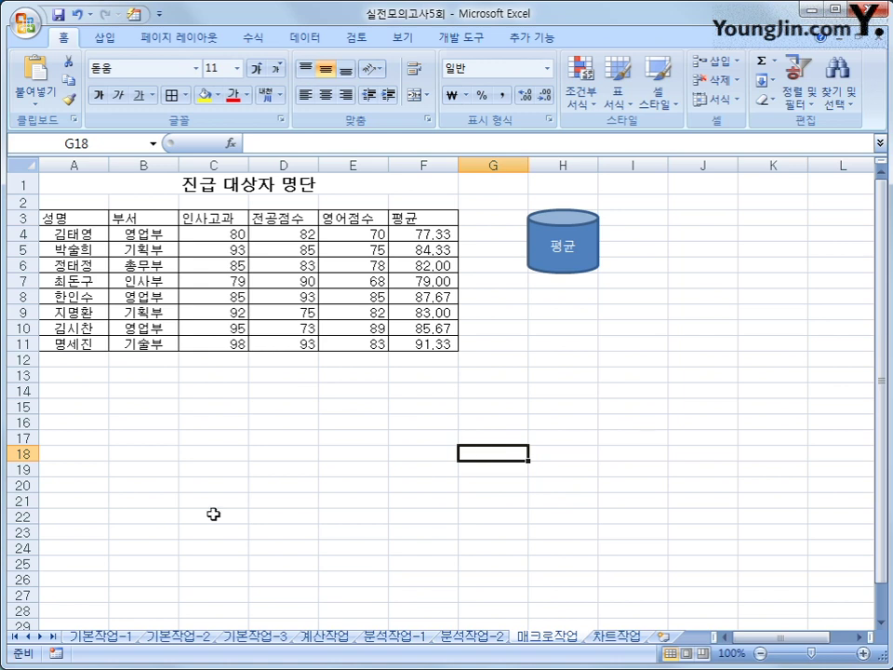
click(57, 652)
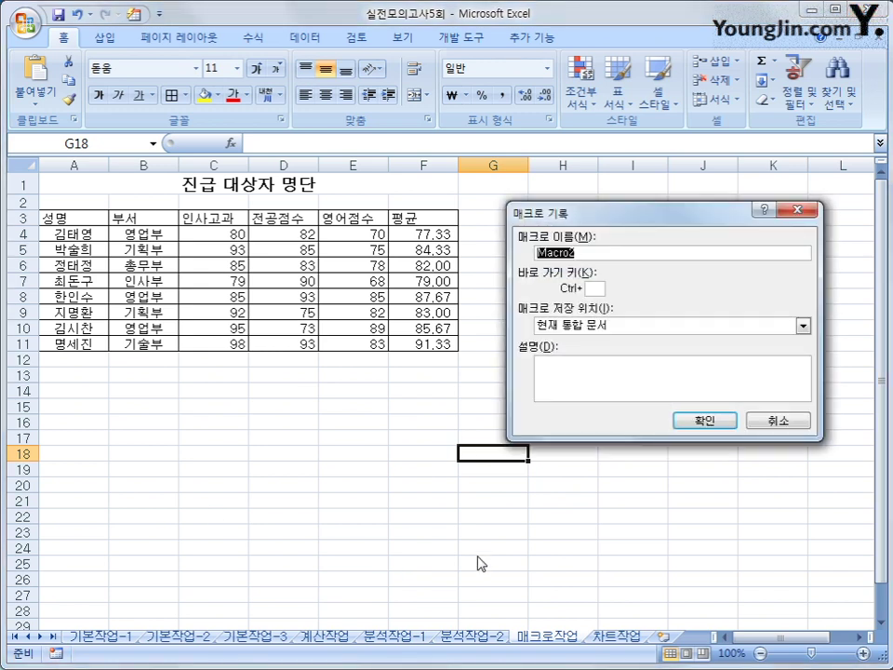
text(서식지정)
click(702, 420)
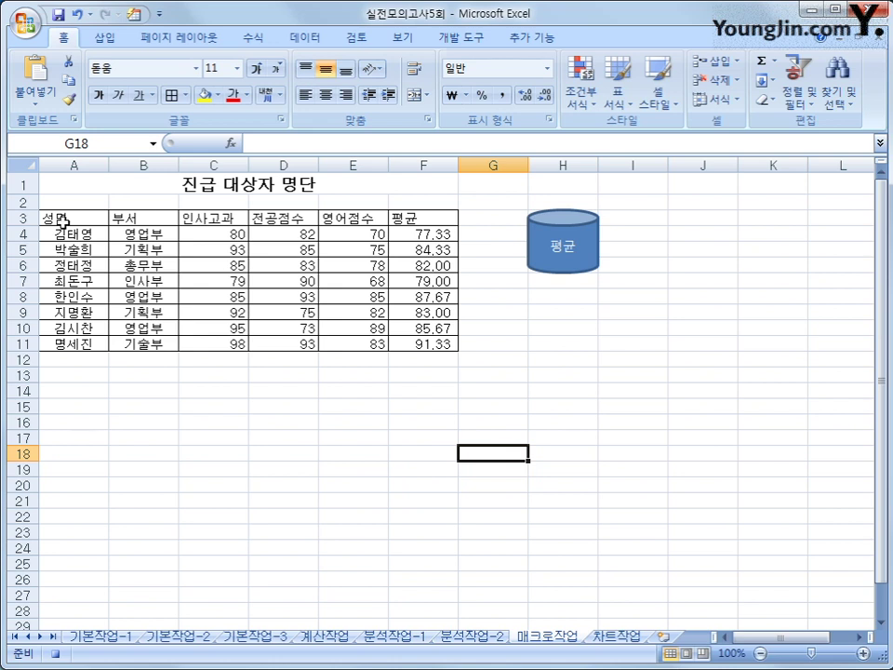
Step: Format the headers in A3:F3 as centred, bold text with a yellow fill, and stop recording the macro
drag(55, 219, 401, 212)
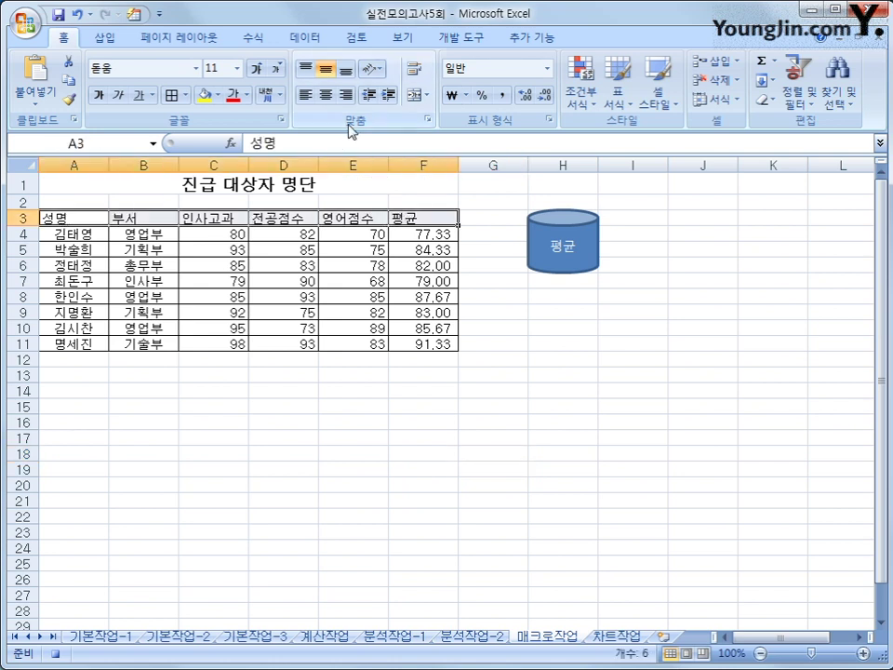
click(325, 96)
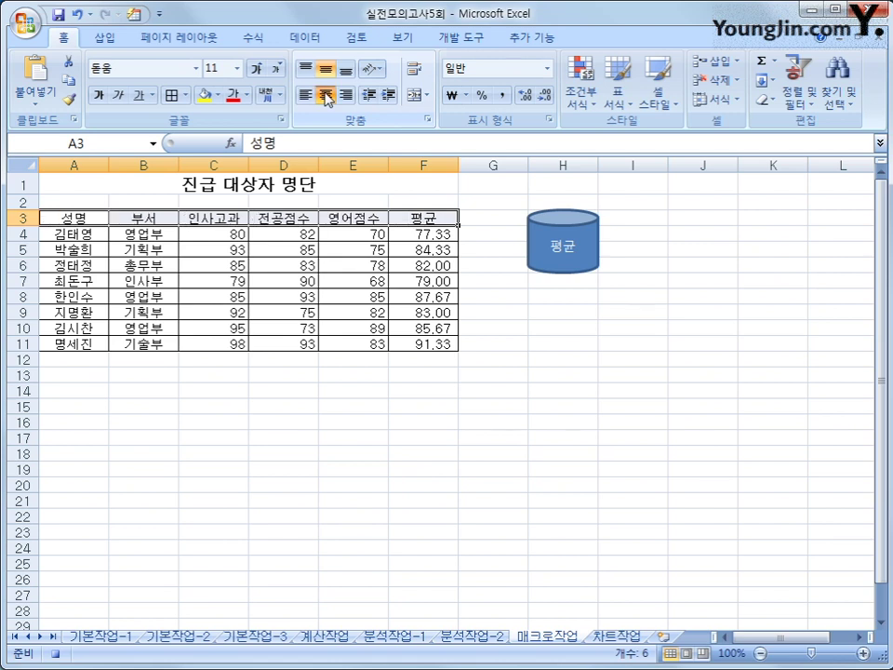
click(96, 96)
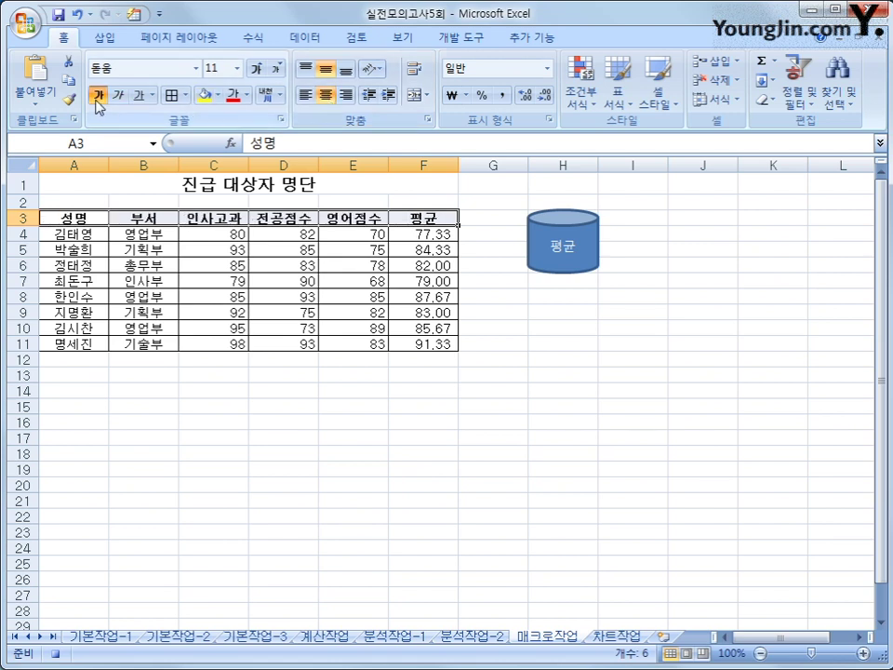
click(218, 95)
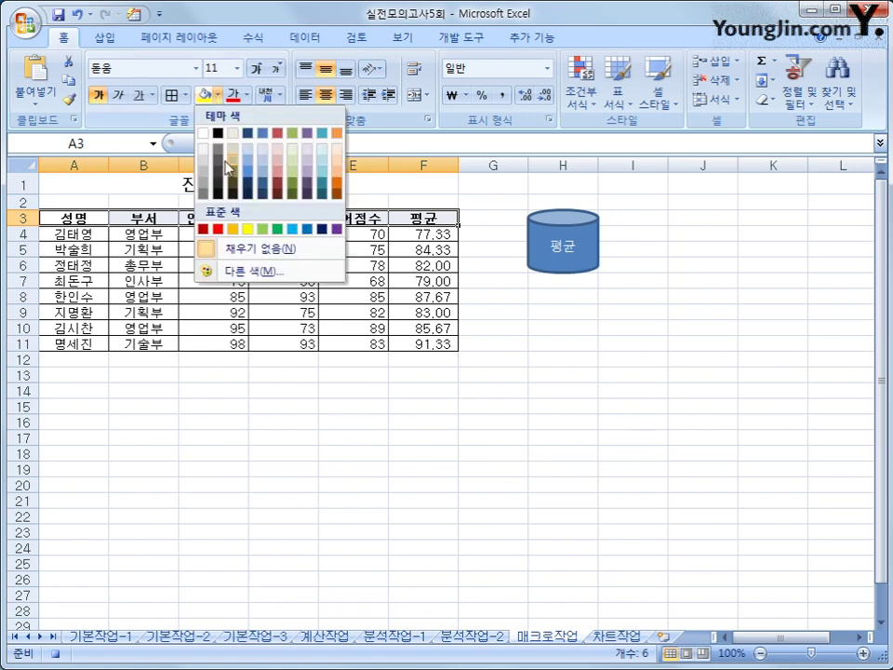
click(246, 229)
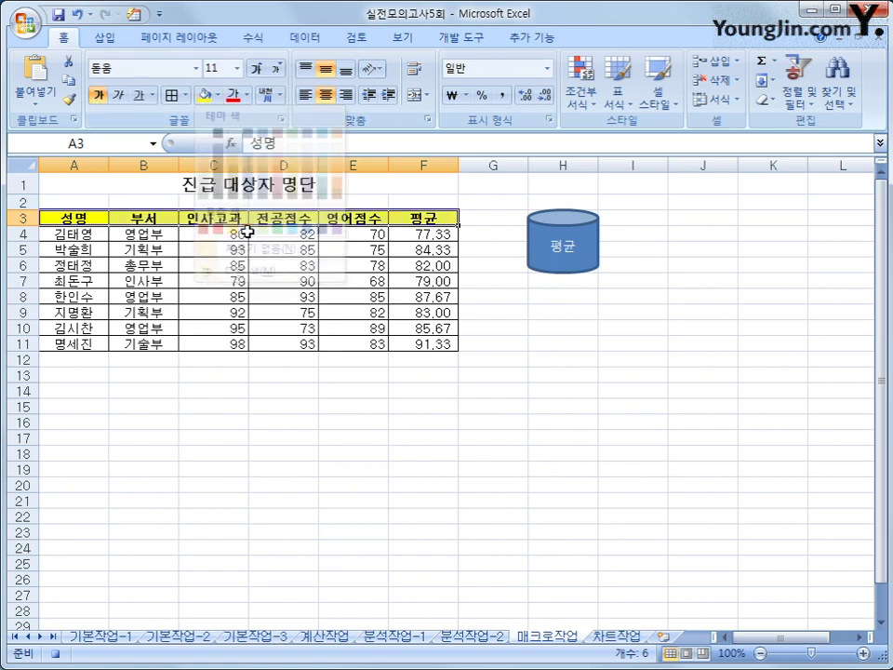
click(424, 219)
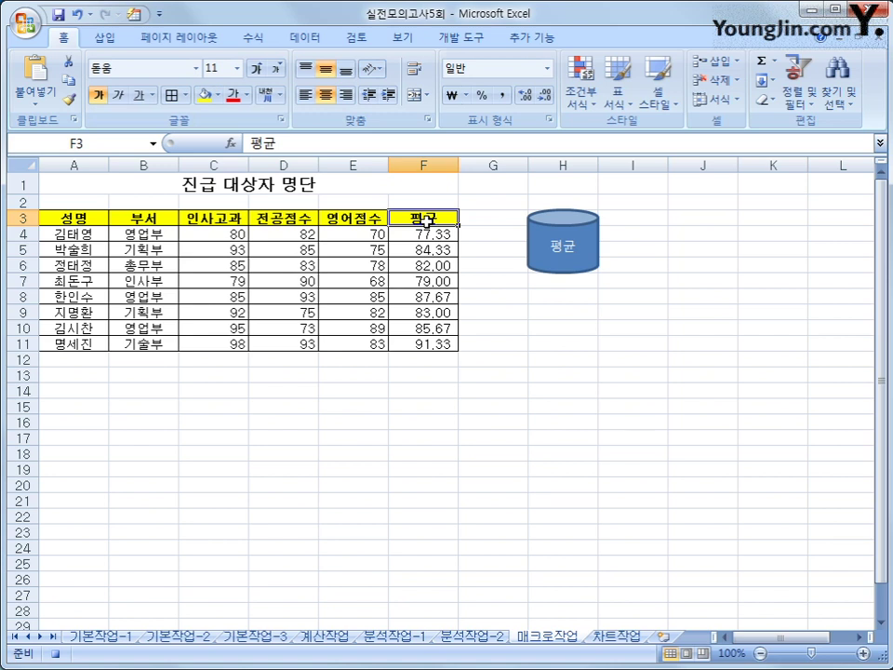
click(56, 653)
click(656, 466)
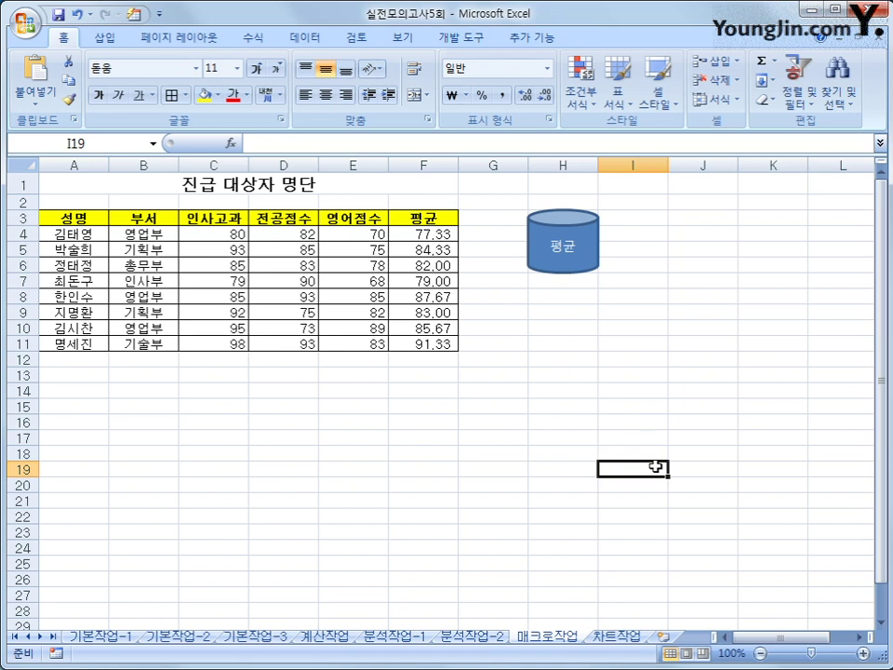
Step: Draw a cube (정육면체) basic shape covering cells H8:H11 and label it 서식
click(107, 41)
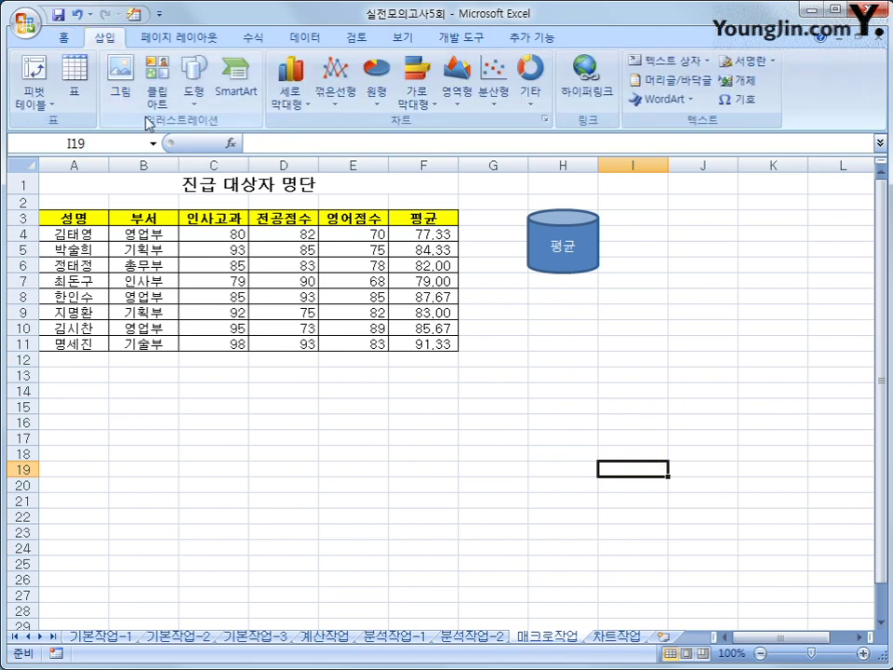
click(194, 88)
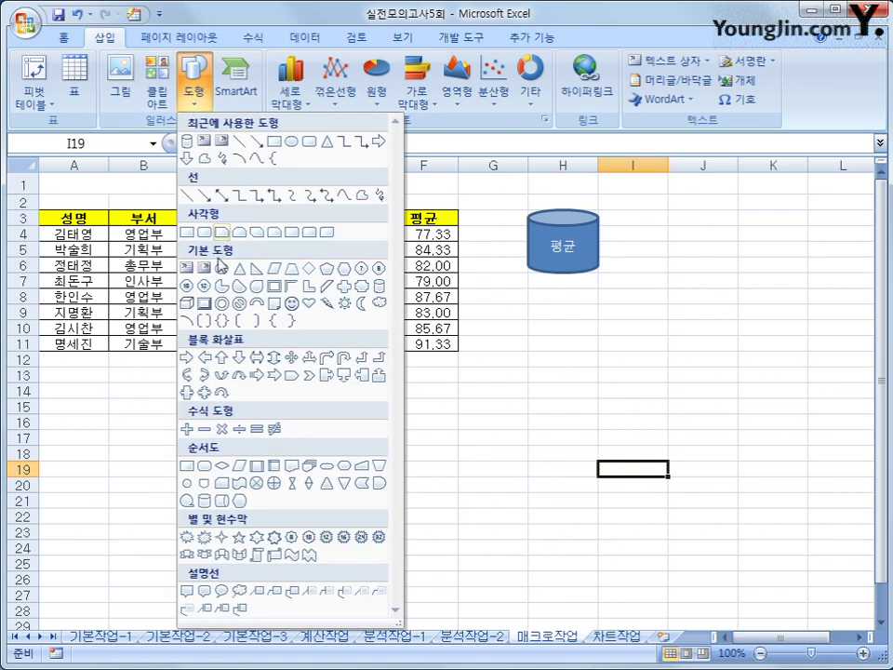
click(187, 304)
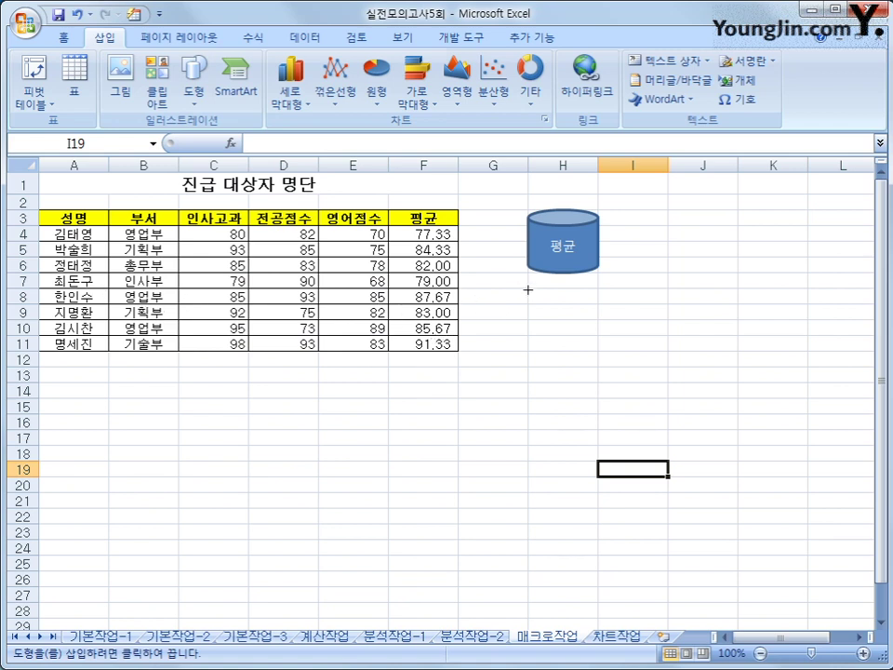
mouse_move(529, 290)
mouse_down()
mouse_move(602, 297)
mouse_move(598, 352)
mouse_up()
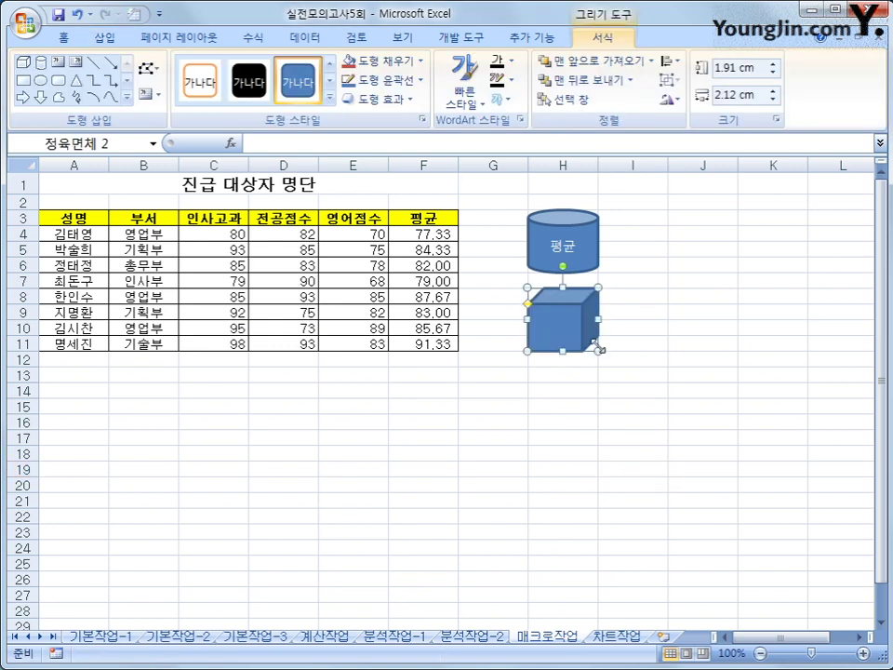
text(서식)
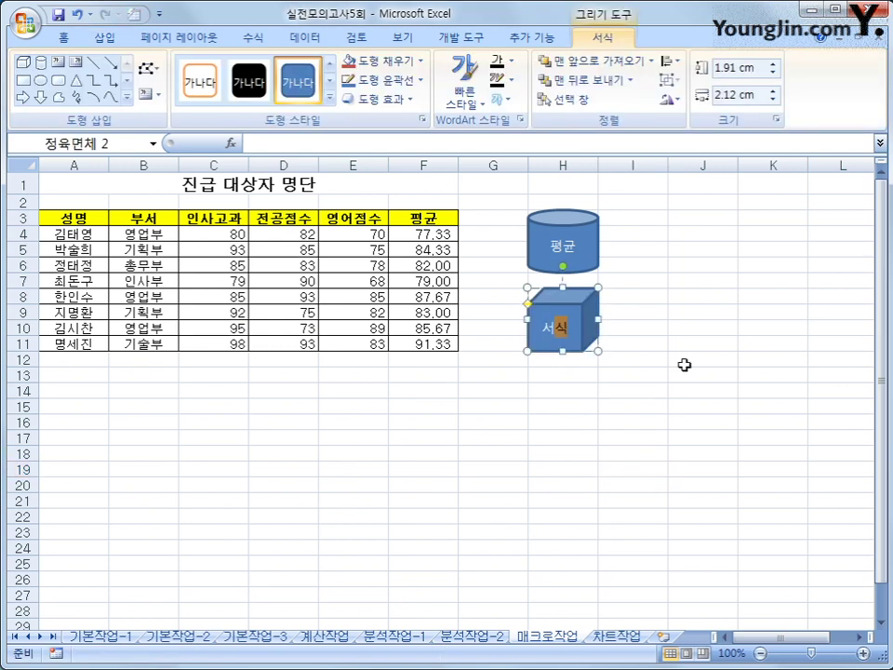
Step: Assign the 서식지정 macro to the cube shape and deselect the shape
click(567, 307)
right_click(567, 307)
click(661, 484)
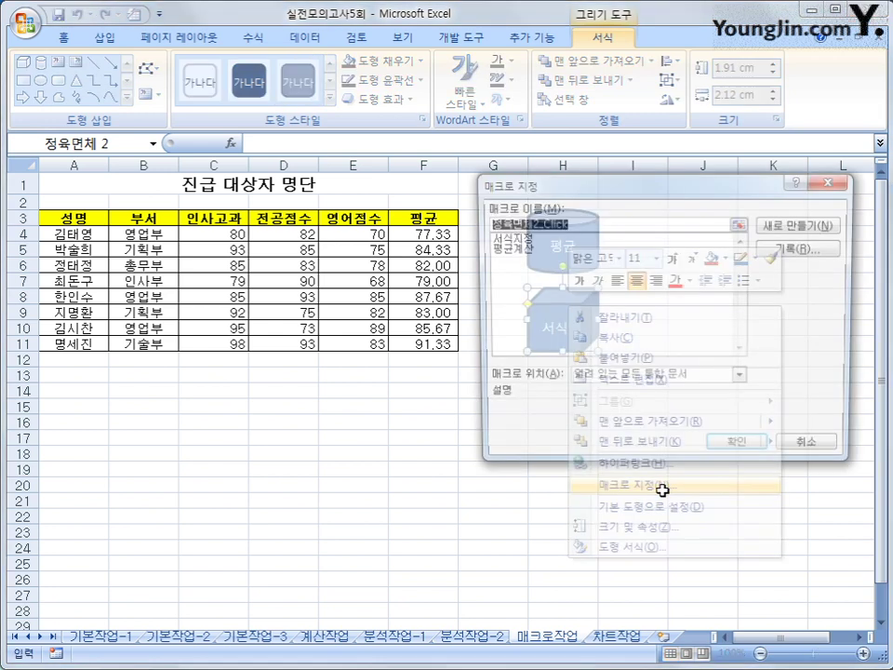
click(517, 239)
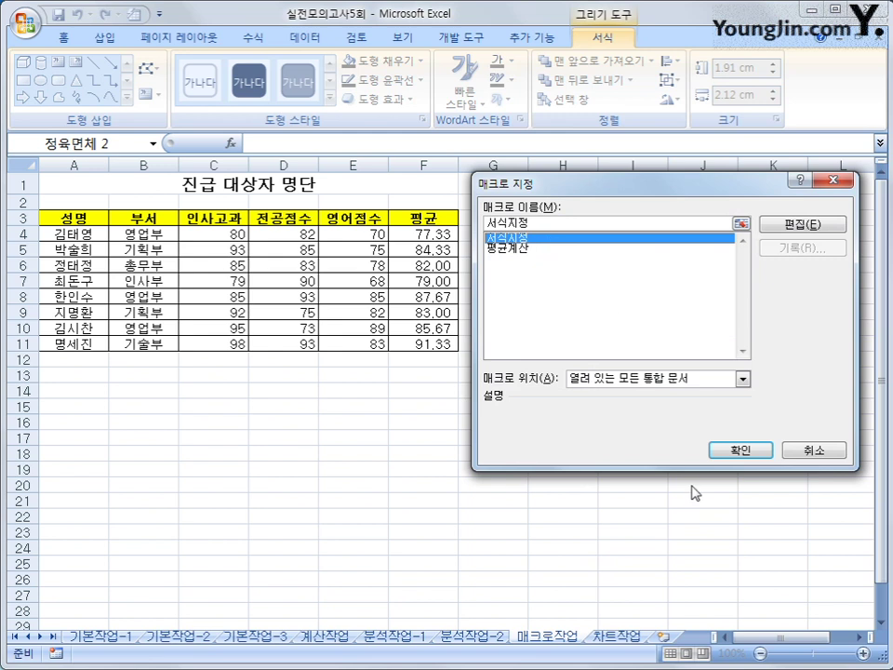
click(728, 452)
click(684, 510)
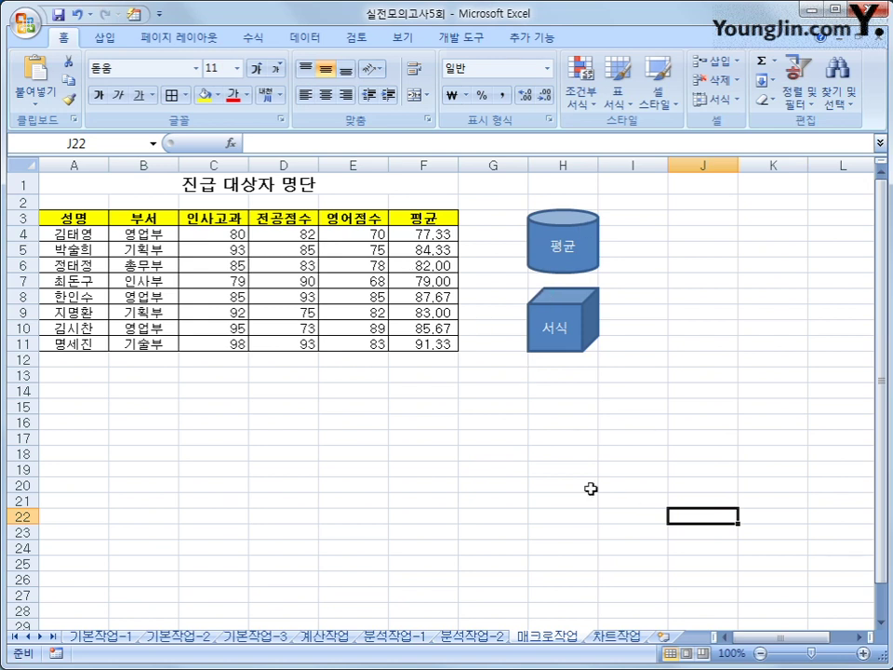
Step: On the 차트작업 sheet, delete the 정기적금 series from the column chart
click(622, 637)
click(805, 327)
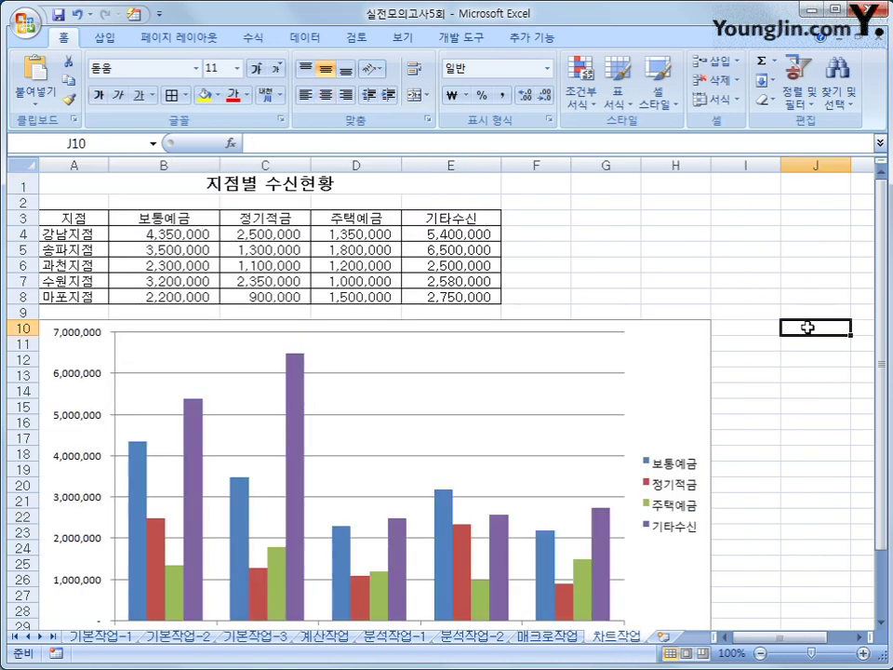
scroll(678, 562, down, 2)
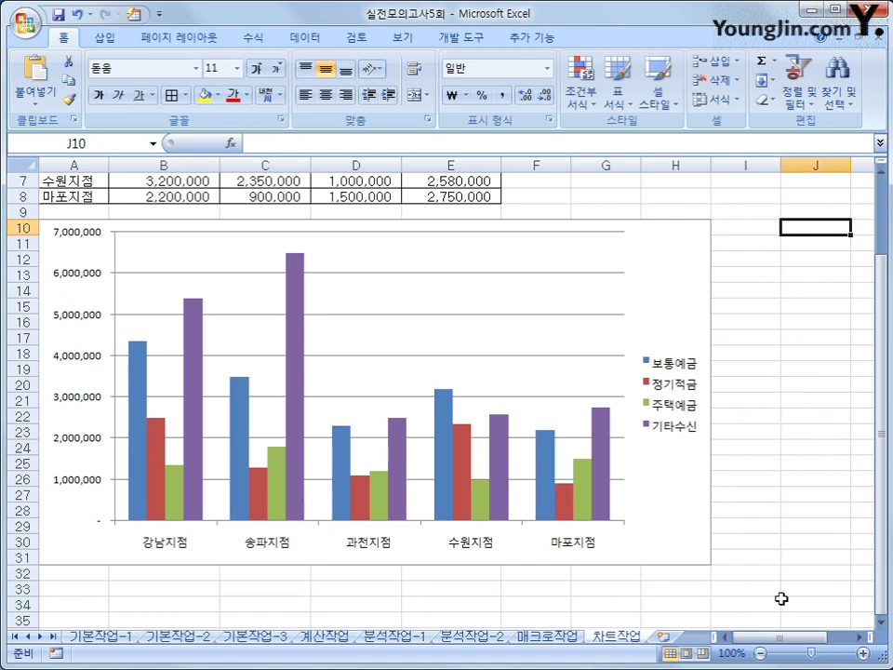
scroll(781, 598, up, 2)
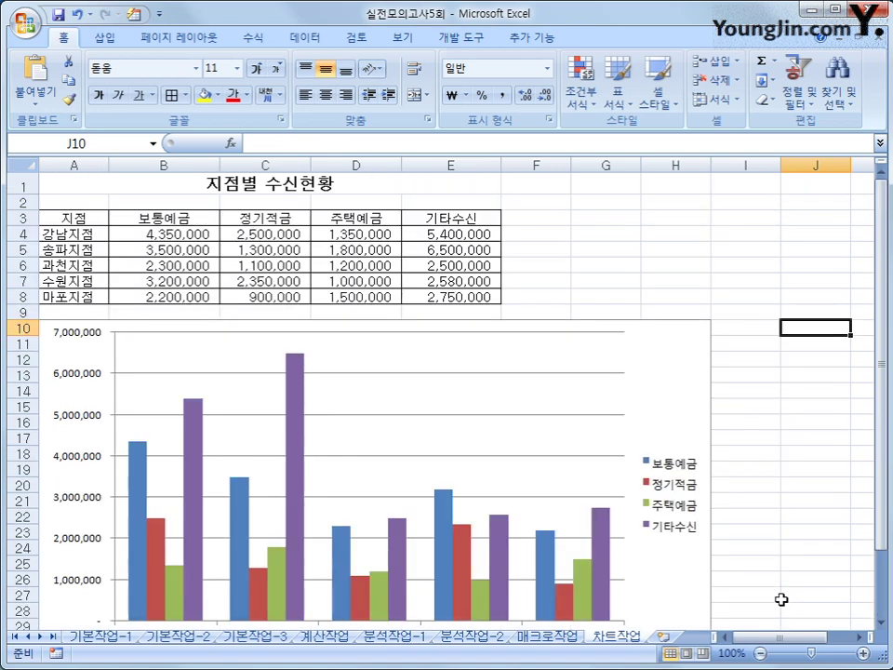
scroll(781, 598, down, 1)
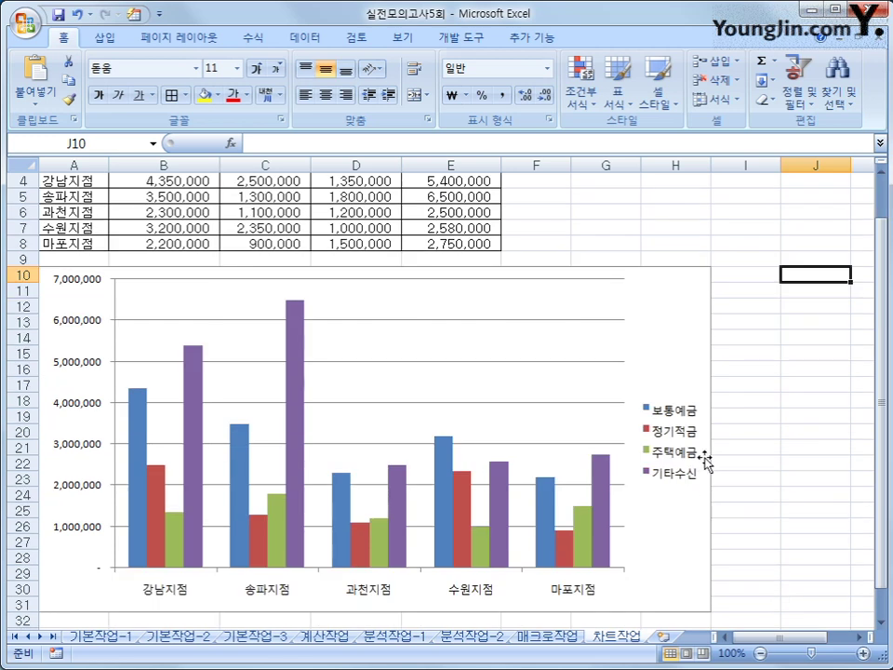
click(159, 498)
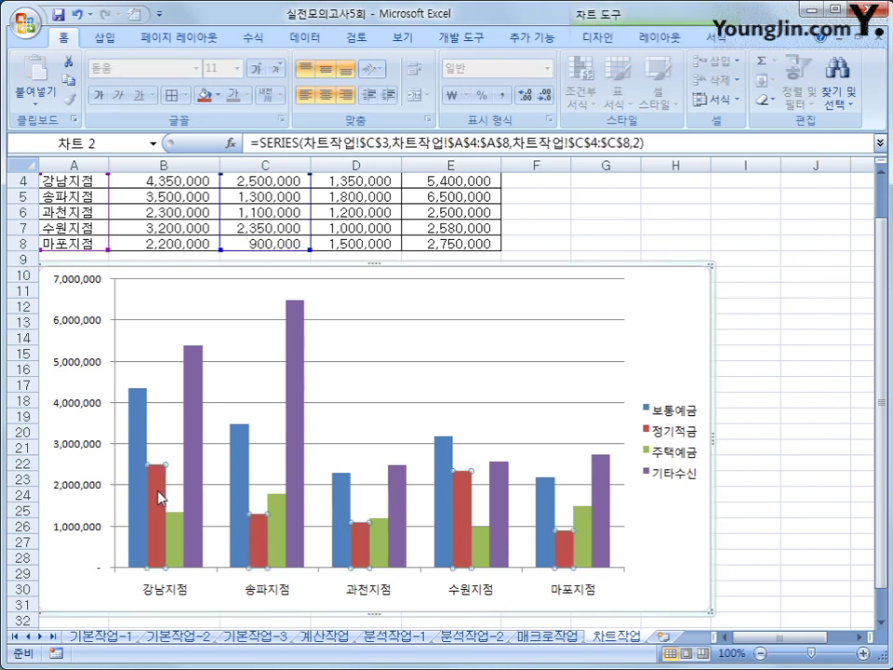
mouse_move(159, 498)
key(Delete)
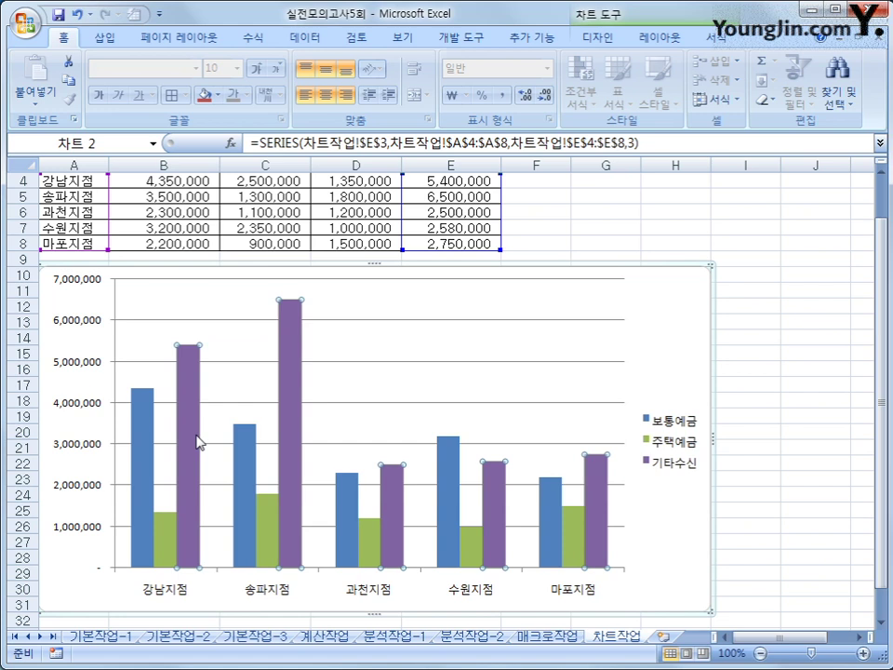
Step: Delete the 기타수신 series and add a title above the chart reading 보통예금/주택예금 수신고
key(Delete)
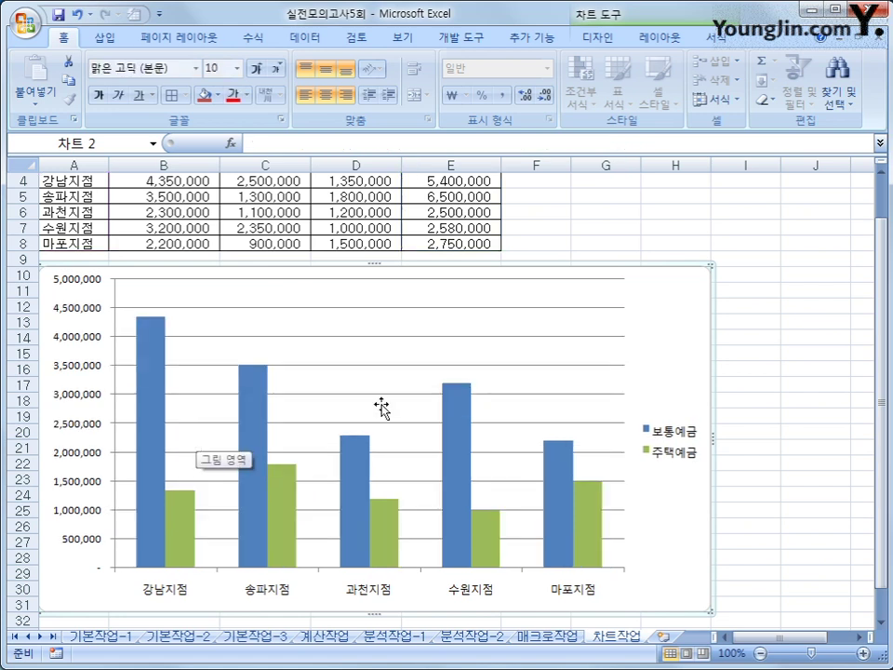
click(659, 39)
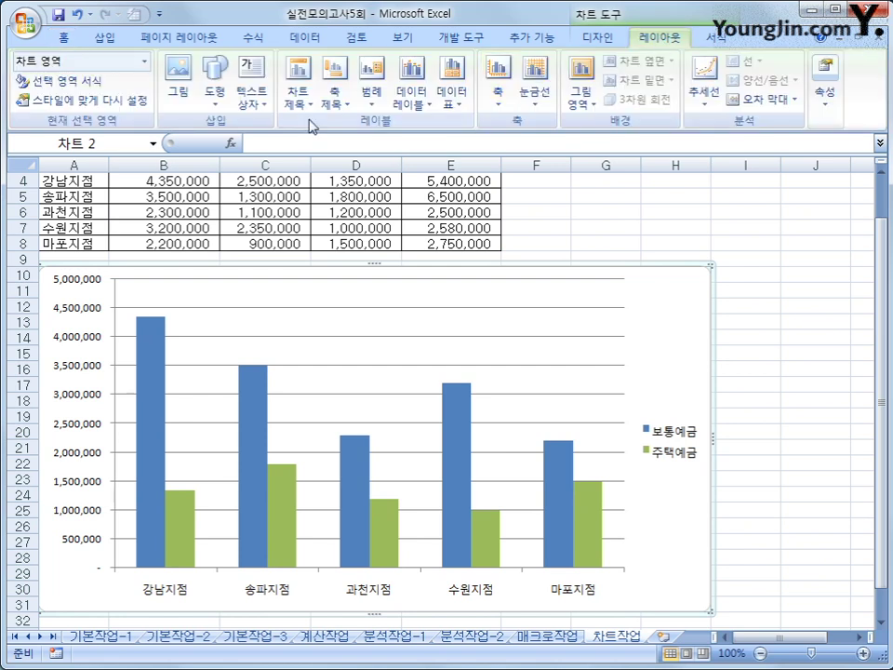
click(298, 95)
click(310, 232)
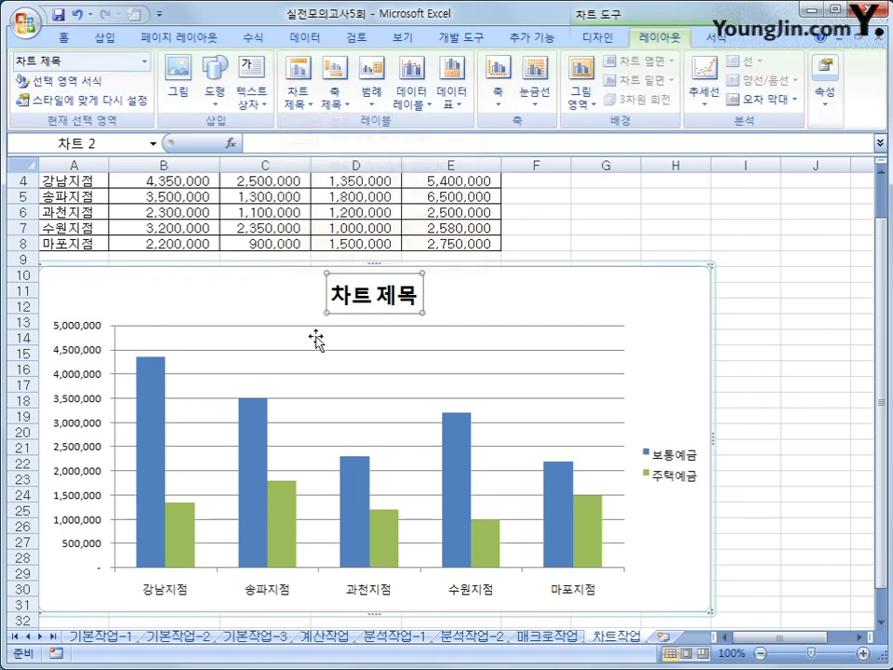
drag(331, 296, 430, 300)
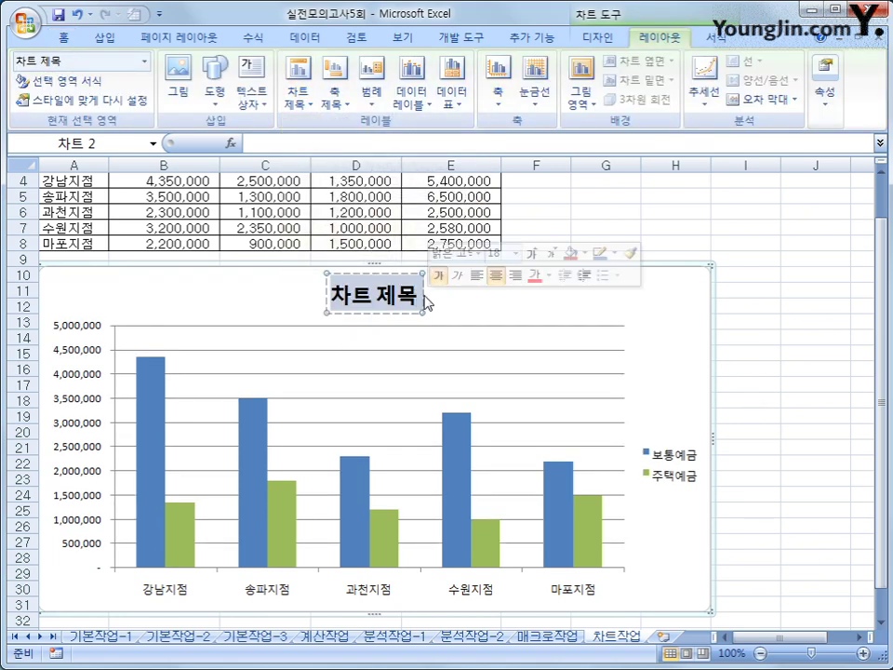
text(보통ㅇ예금)
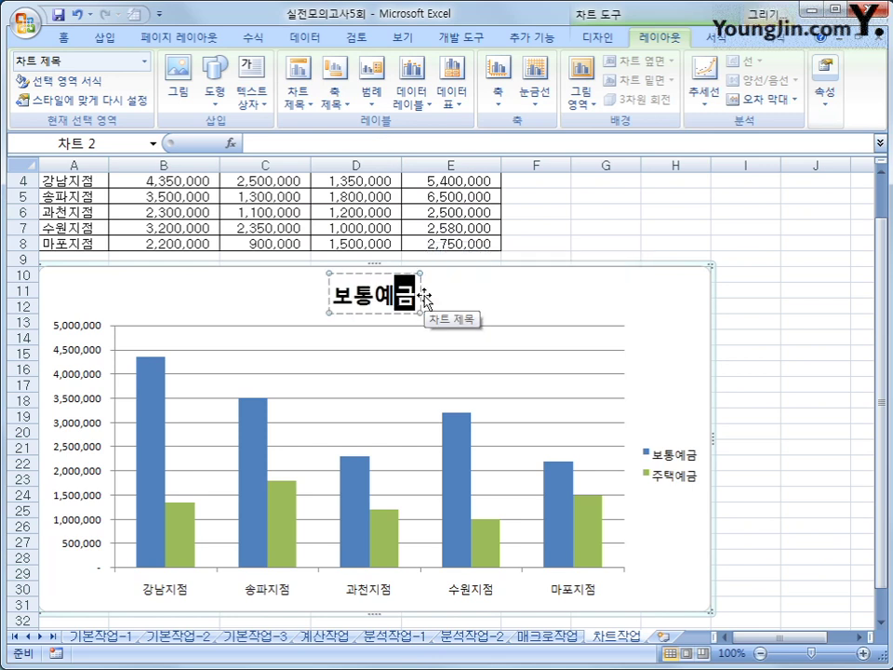
text(/주택예금 순)
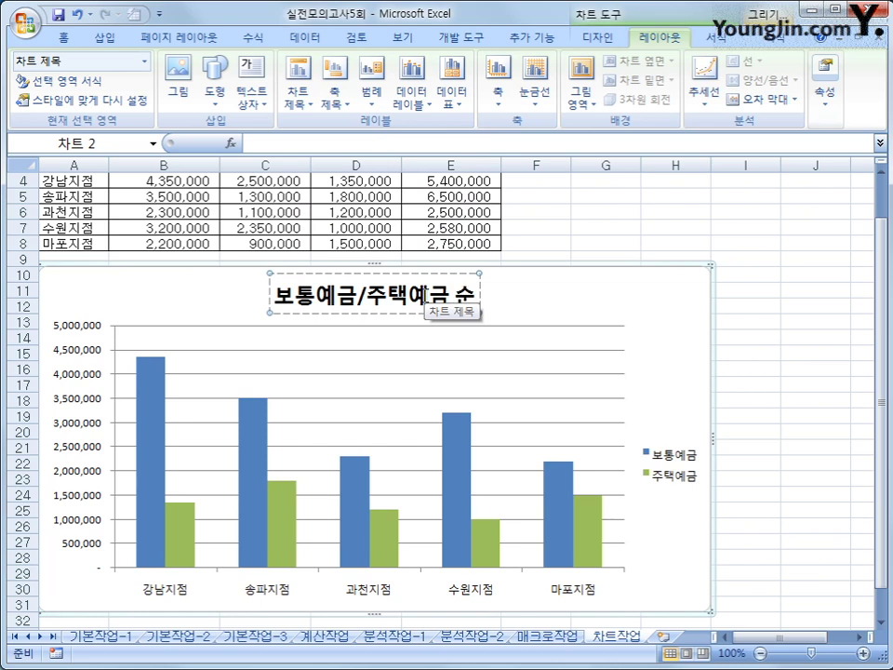
key(BackSpace)
text(수시)
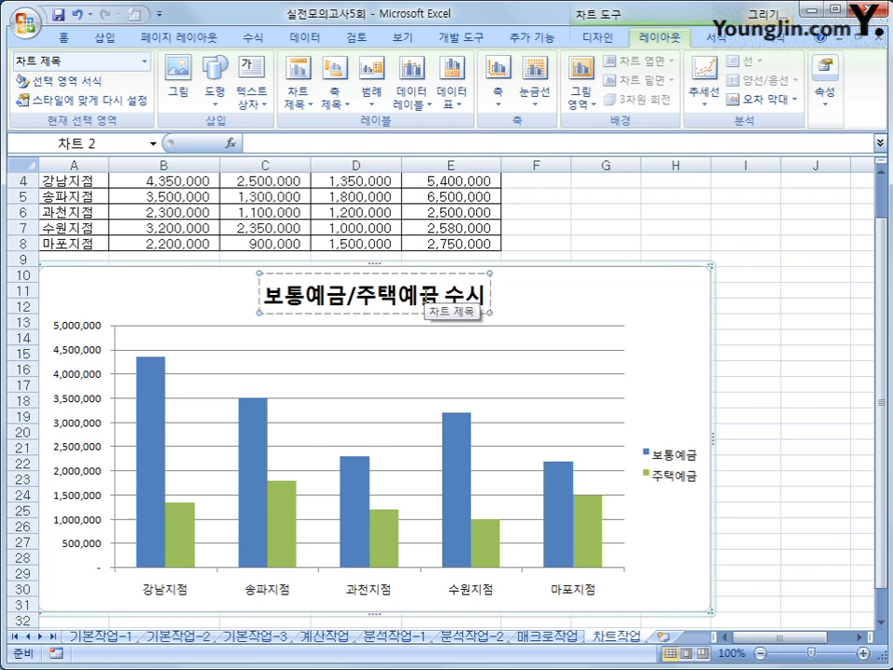
text(ㄴ고)
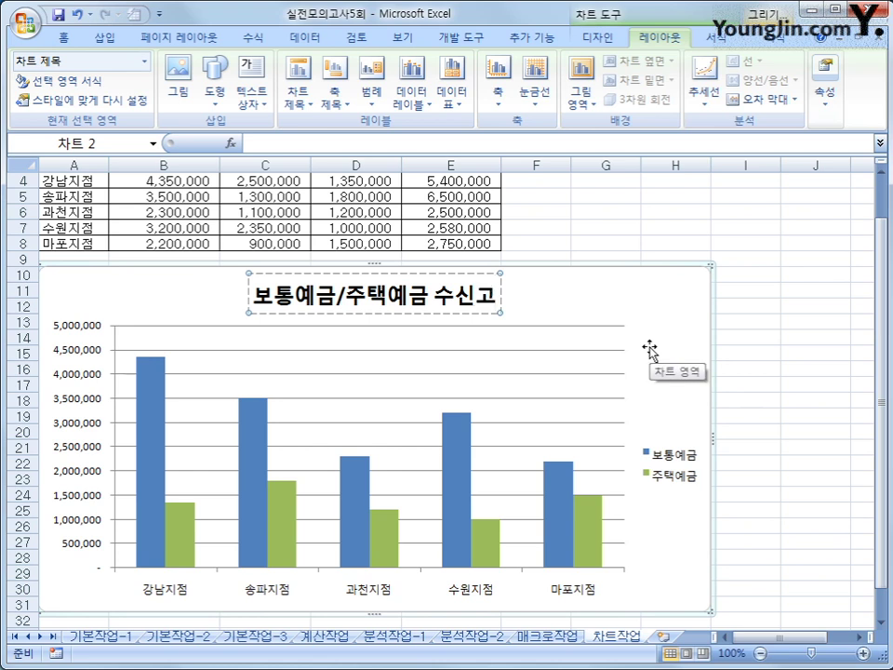
Step: Set the chart title's font size to 14
click(361, 313)
right_click(361, 312)
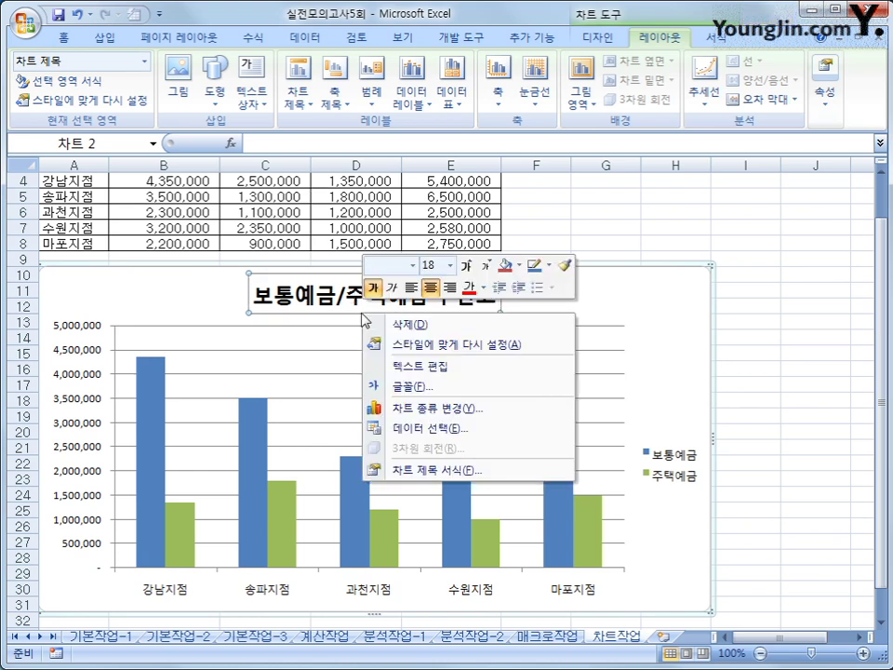
click(451, 265)
click(430, 385)
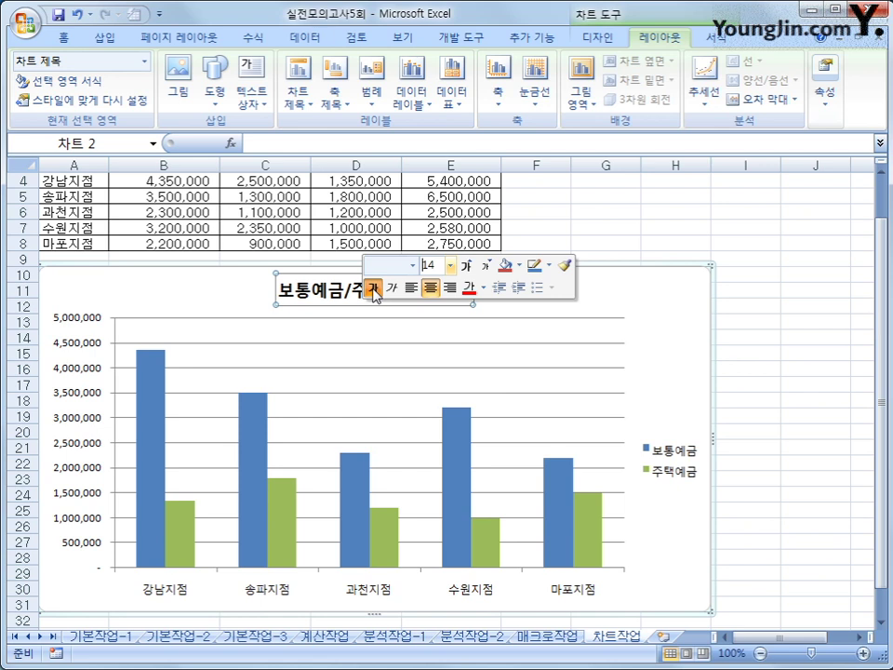
Step: Fix the vertical value axis minimum at 0 and its major unit at 1000000
click(91, 371)
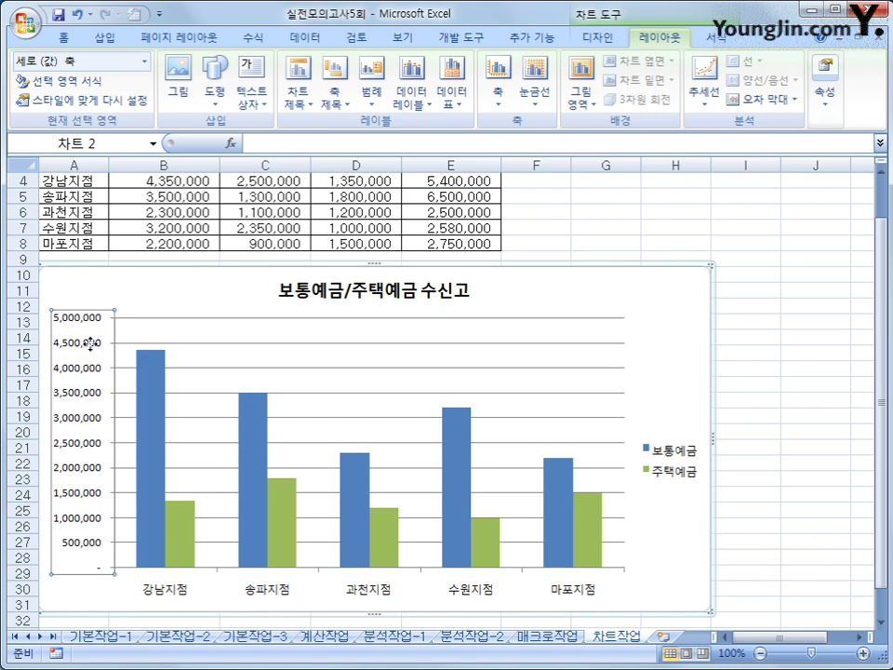
right_click(92, 342)
click(149, 518)
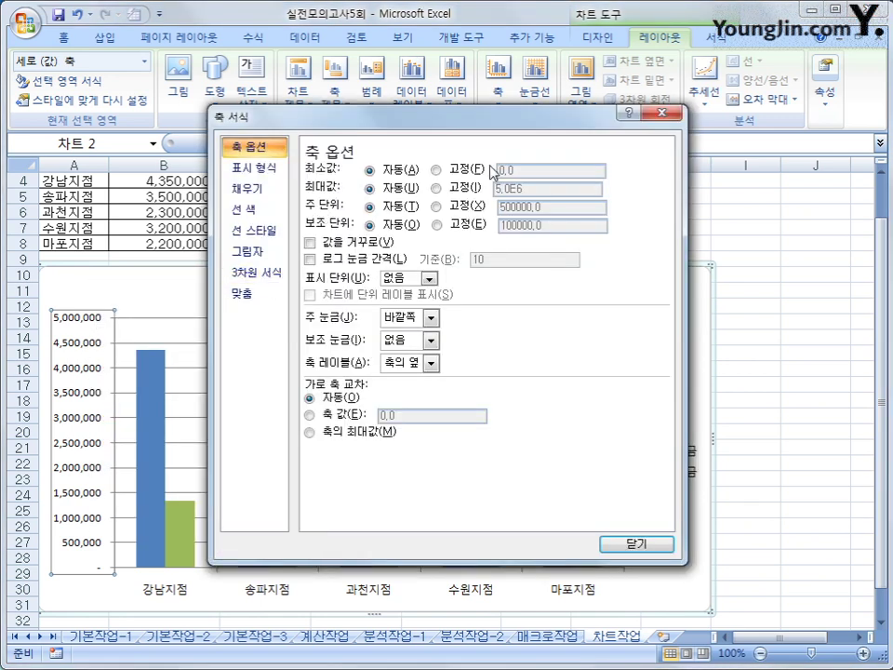
click(456, 169)
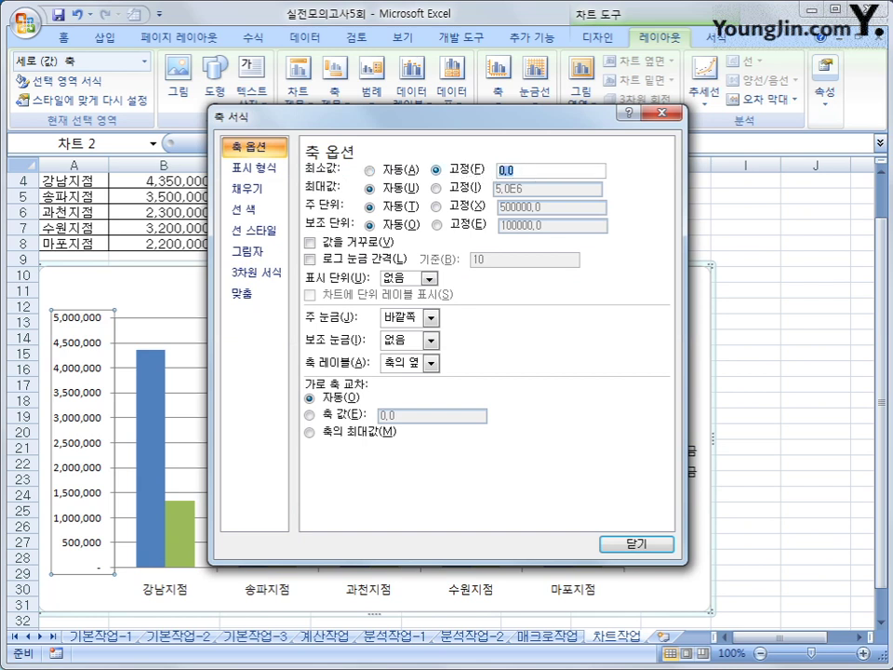
text(0)
click(479, 207)
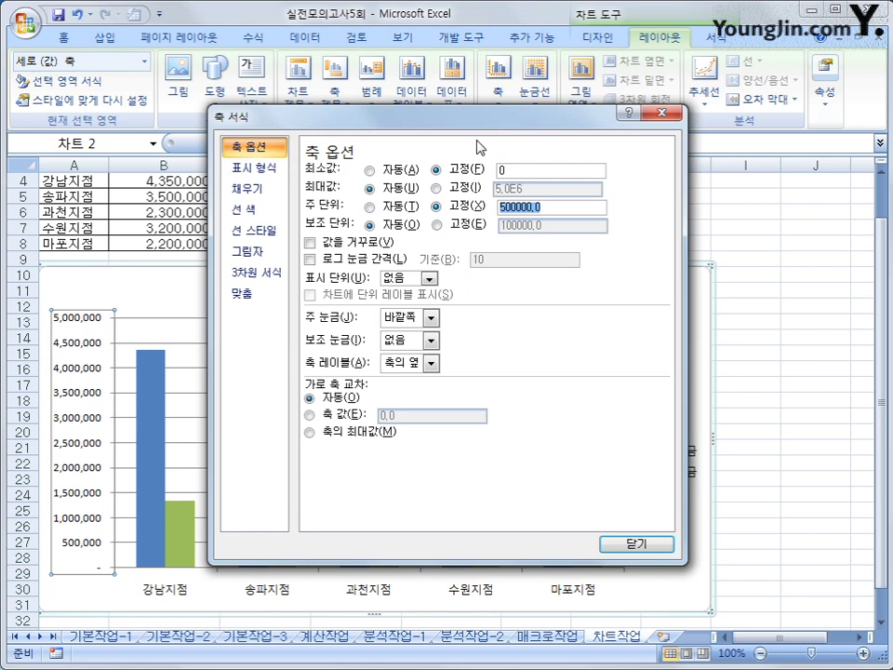
text(100000)
Step: Show the vertical axis in 천 display units with the unit label on the chart
click(429, 278)
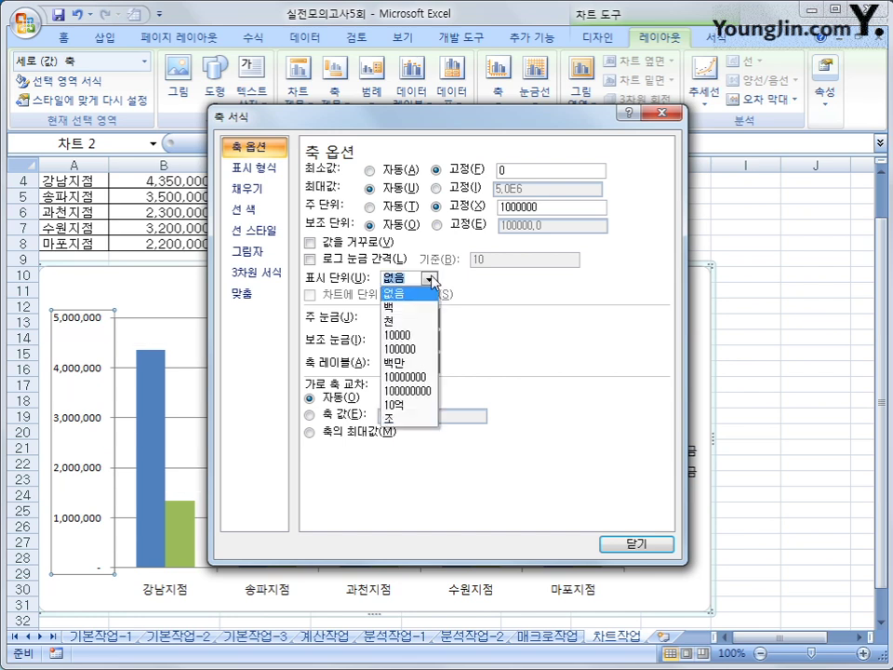
click(418, 320)
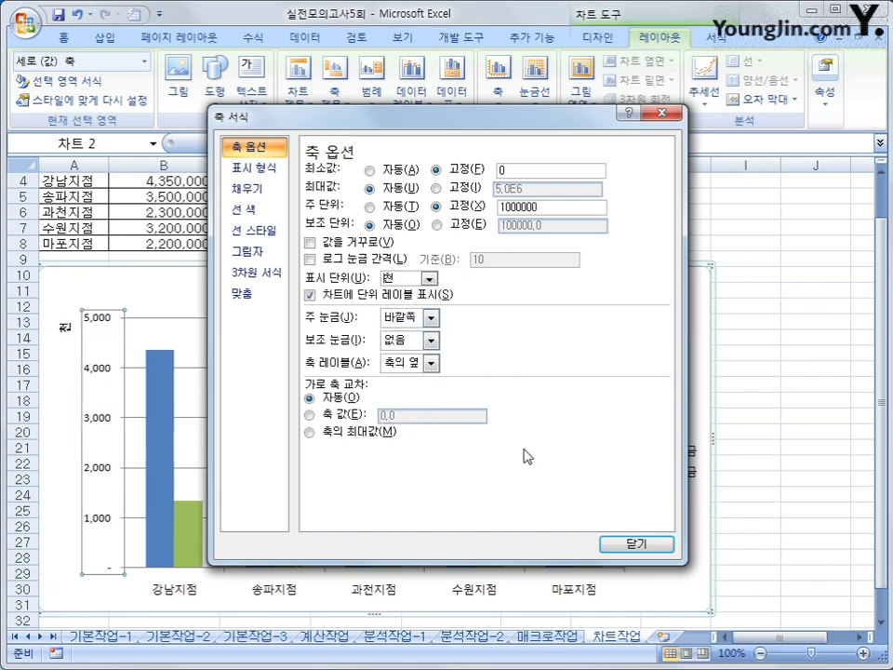
click(608, 545)
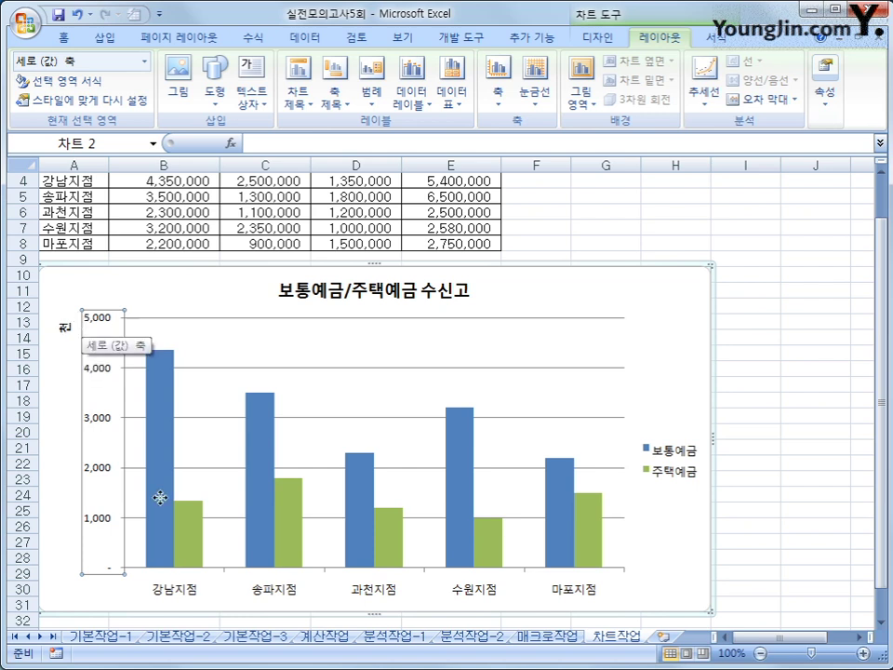
Step: Format the 보통예금 data series with a 100% series overlap and a 100% gap width
click(164, 458)
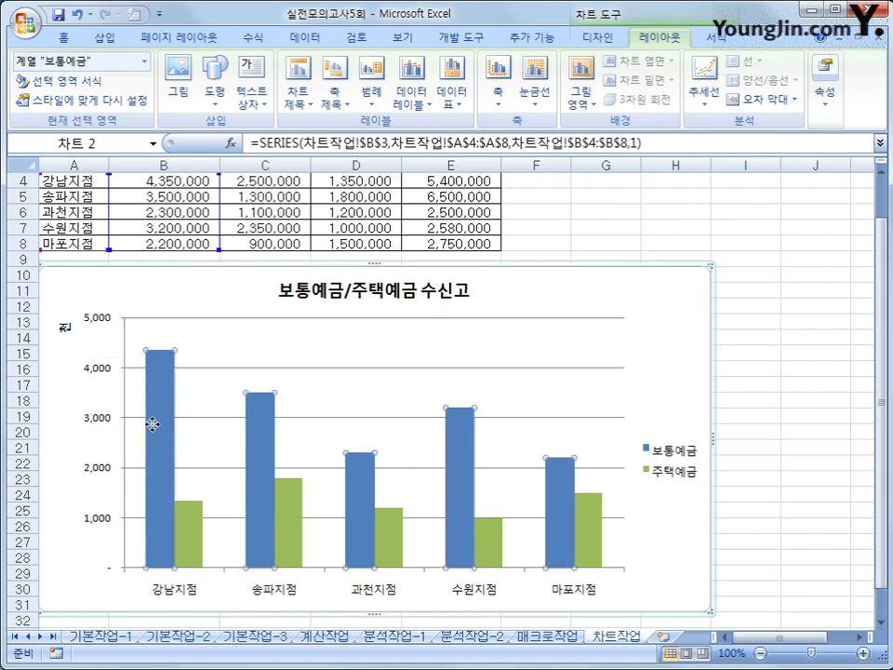
right_click(156, 392)
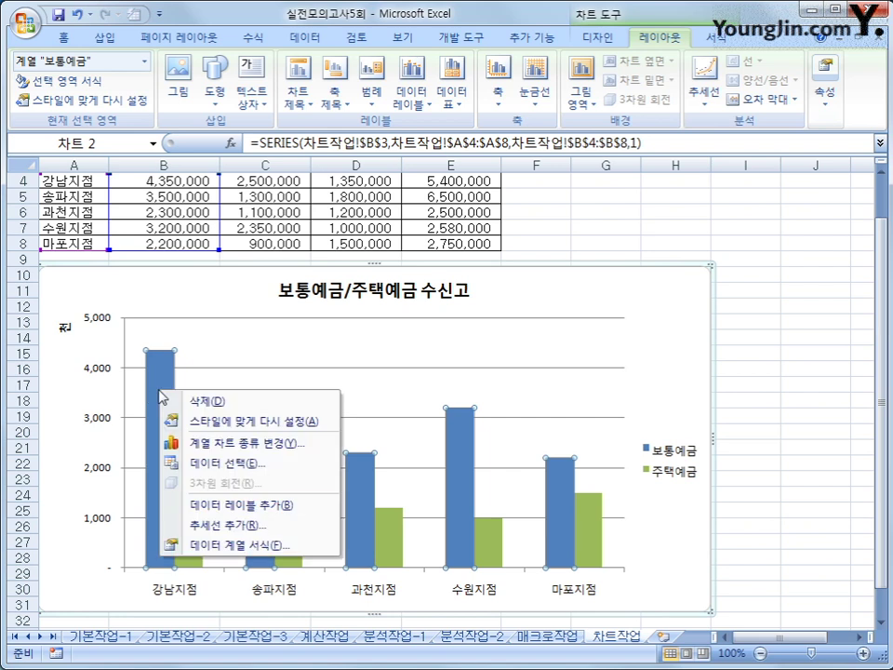
click(275, 548)
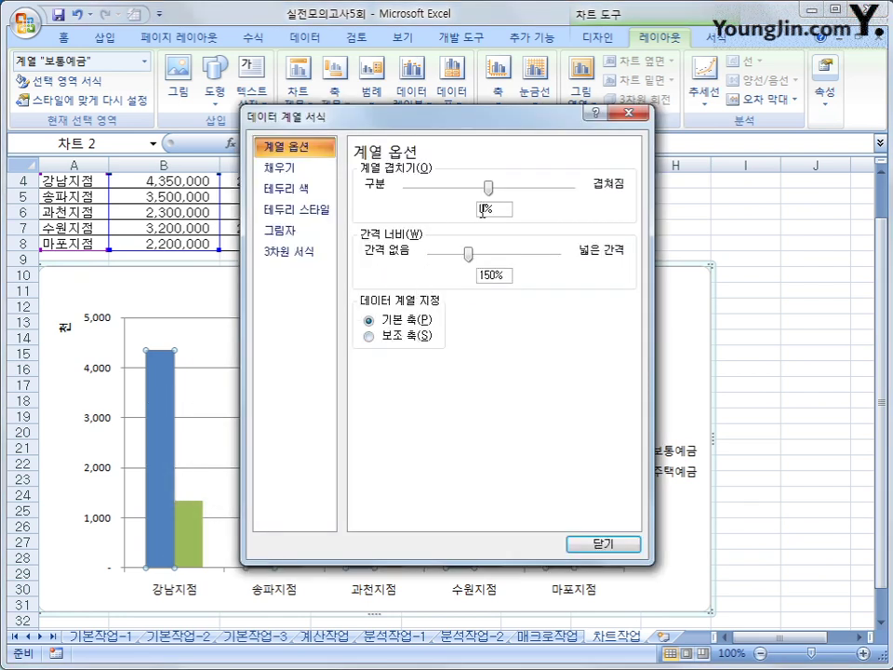
drag(504, 207, 464, 203)
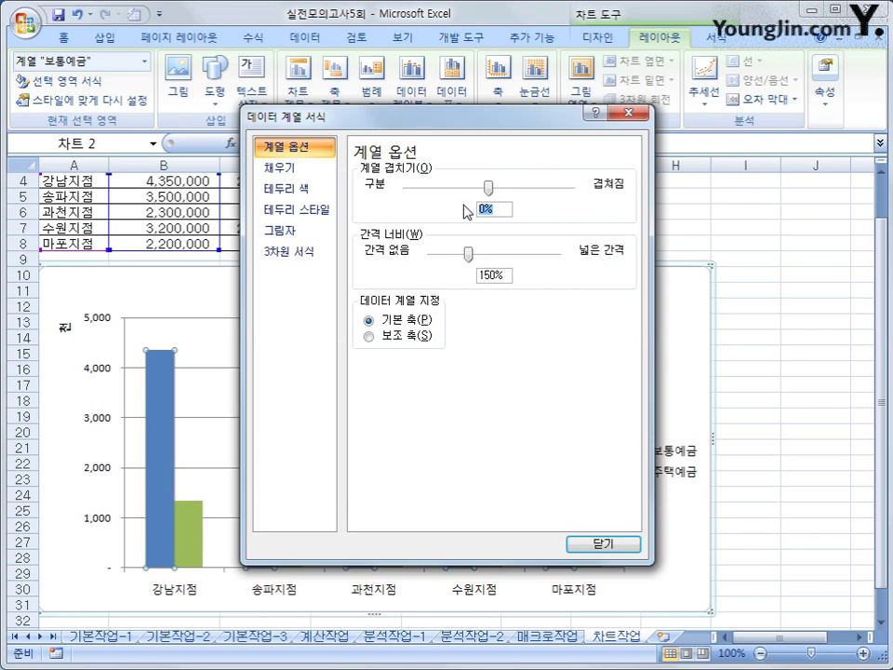
text(100)
drag(508, 275, 457, 279)
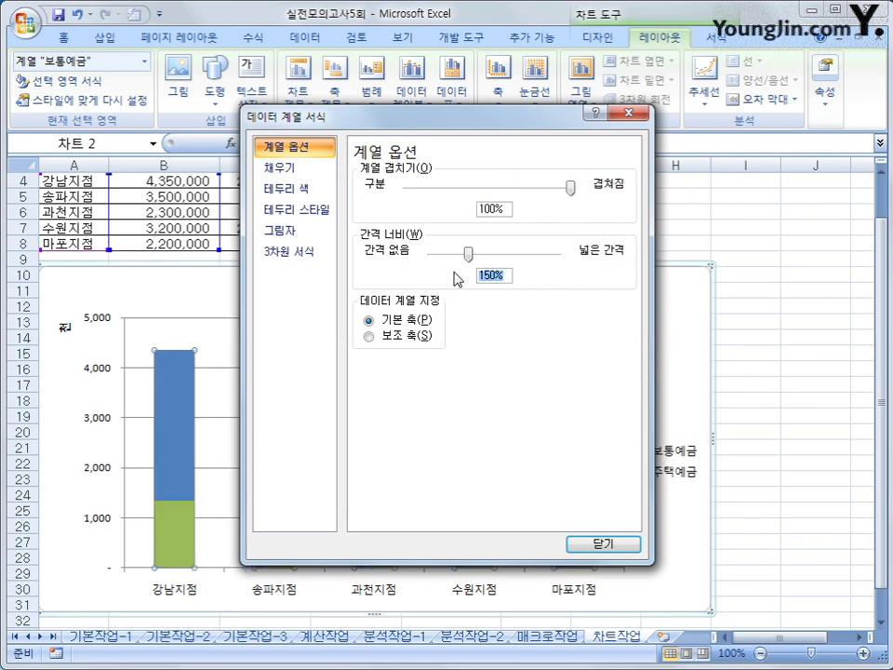
text(10)
click(600, 543)
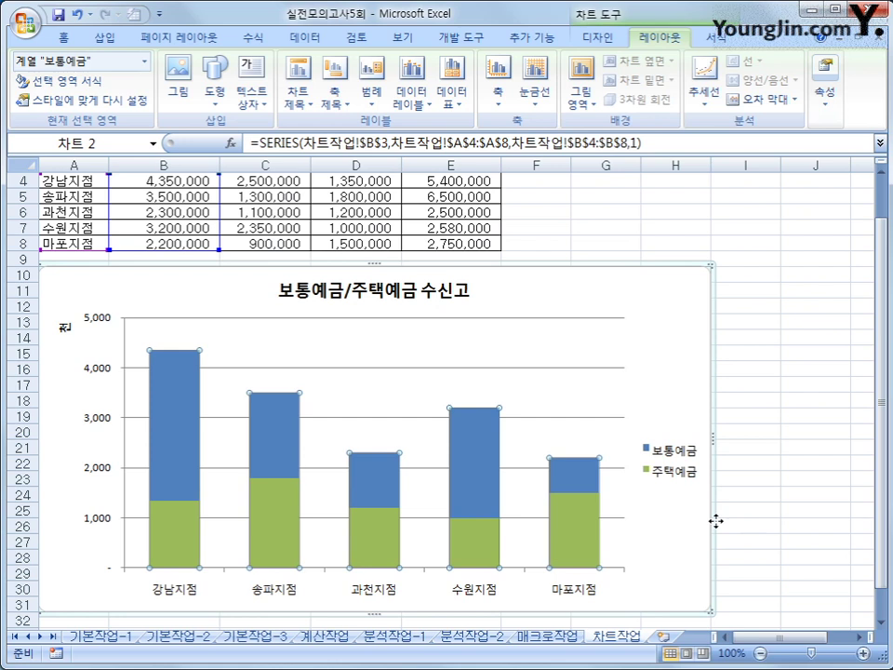
Step: Insert a 설명선 3 callout about 2.96 by 1.46 cm above the 송파지점 column, with the text 최고금액
click(678, 304)
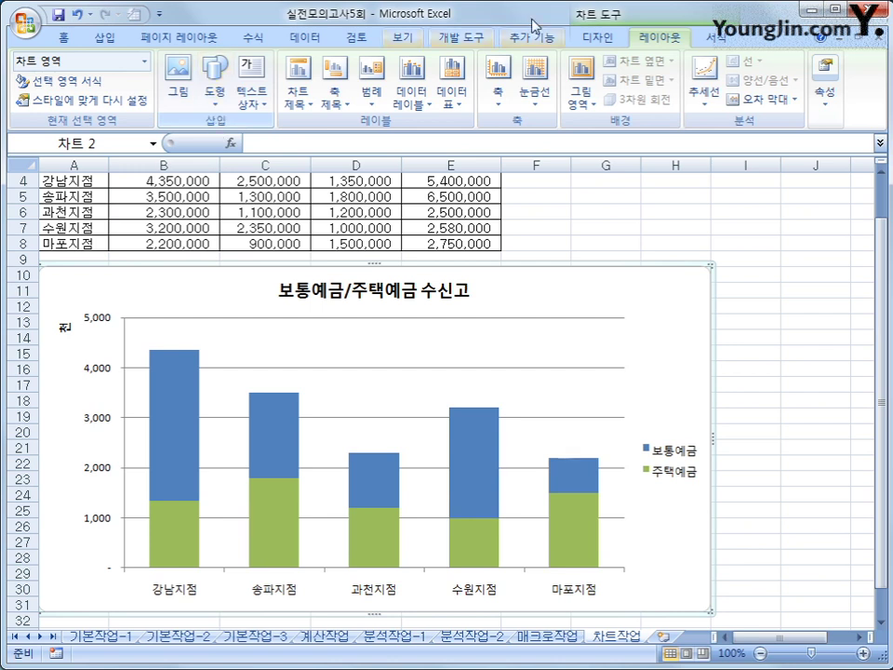
click(216, 93)
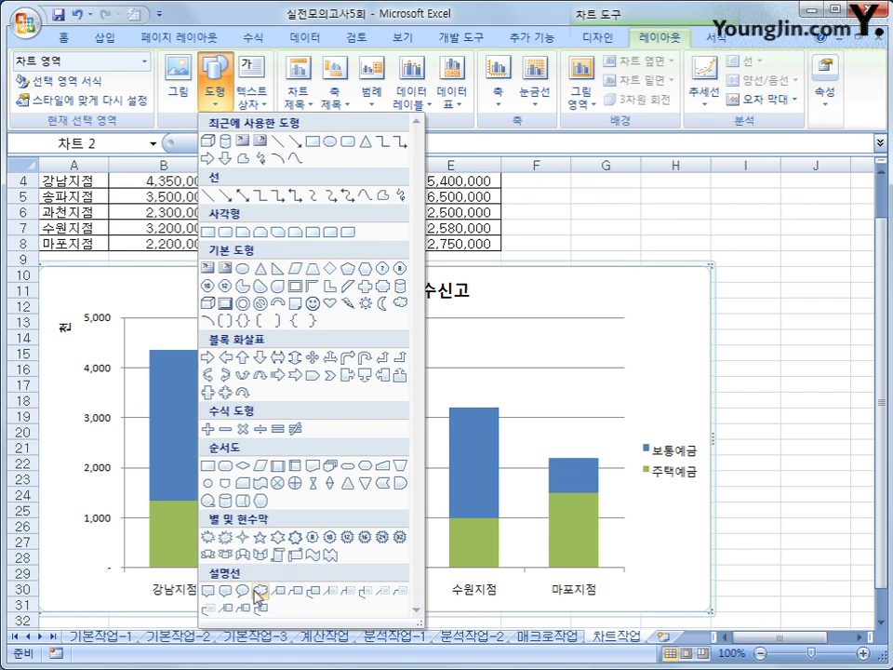
click(312, 589)
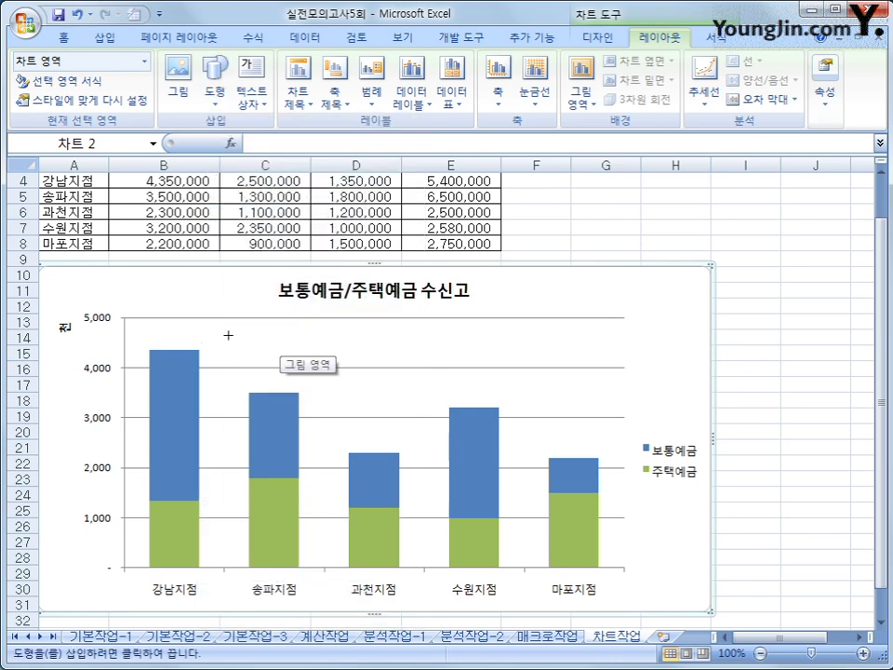
drag(228, 333, 327, 381)
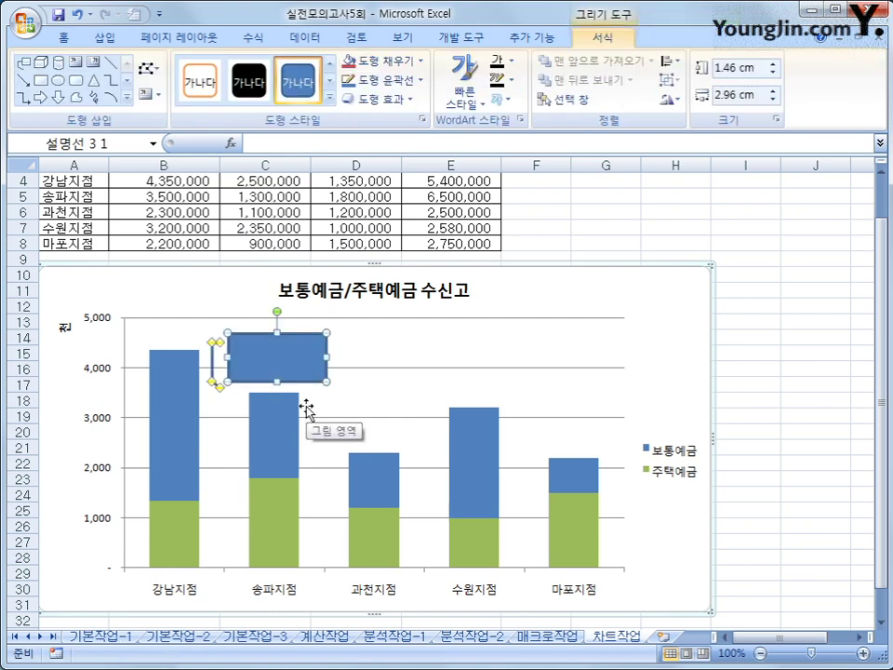
text(ㅊ)
text(고금액)
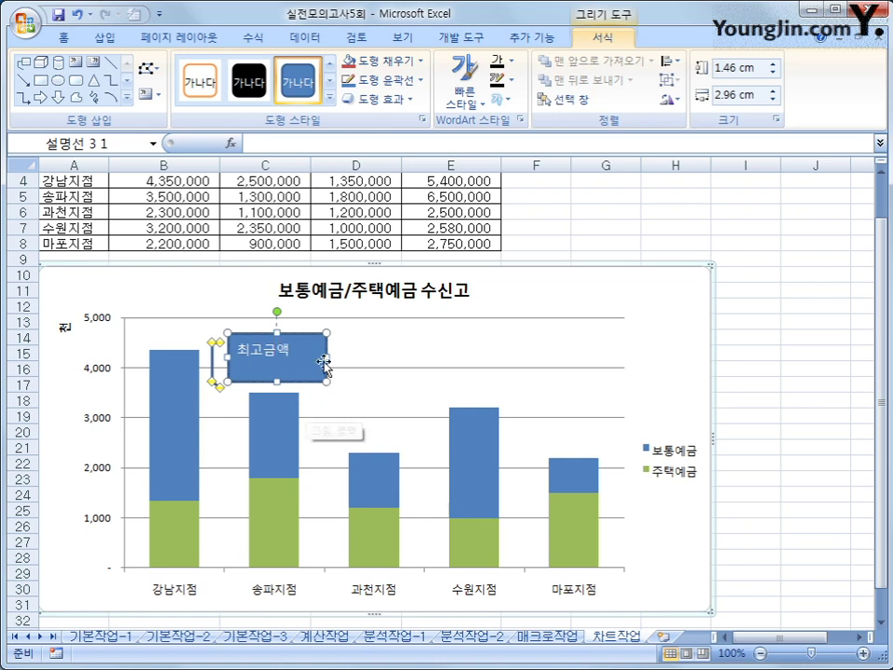
Step: Turn on fitting the 최고금액 callout to its text size and narrow it to about 2.17 cm wide
click(297, 335)
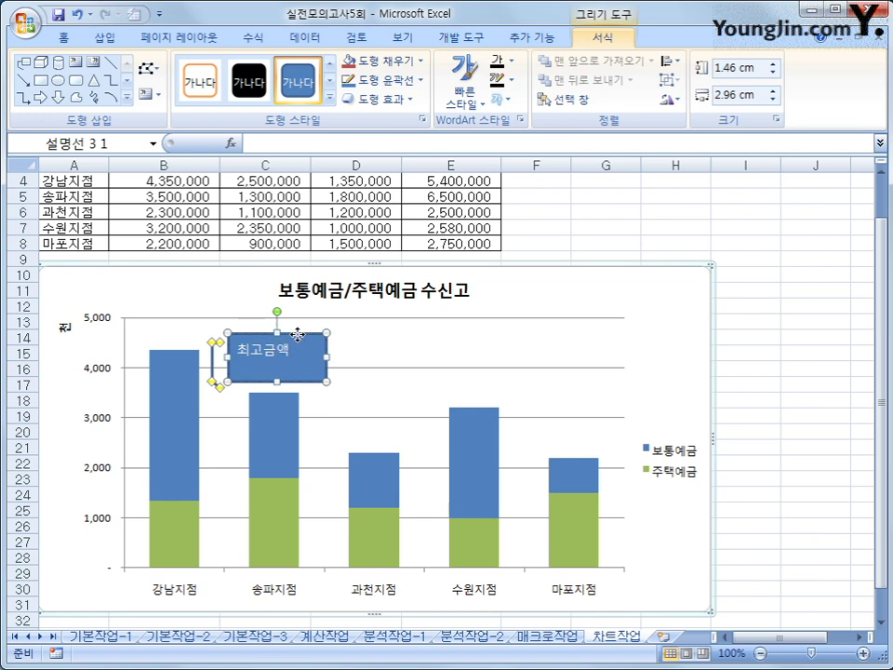
right_click(297, 336)
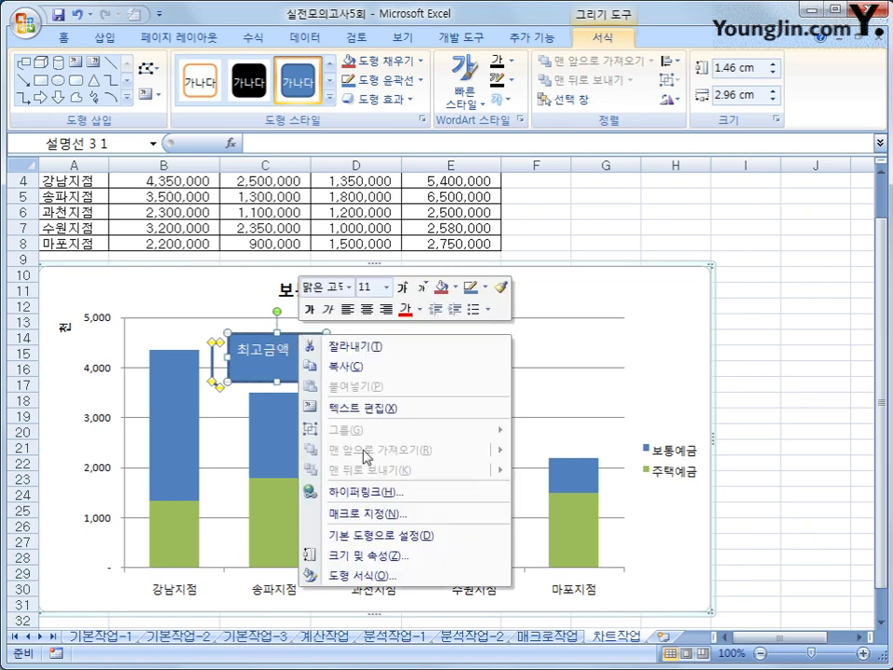
click(365, 575)
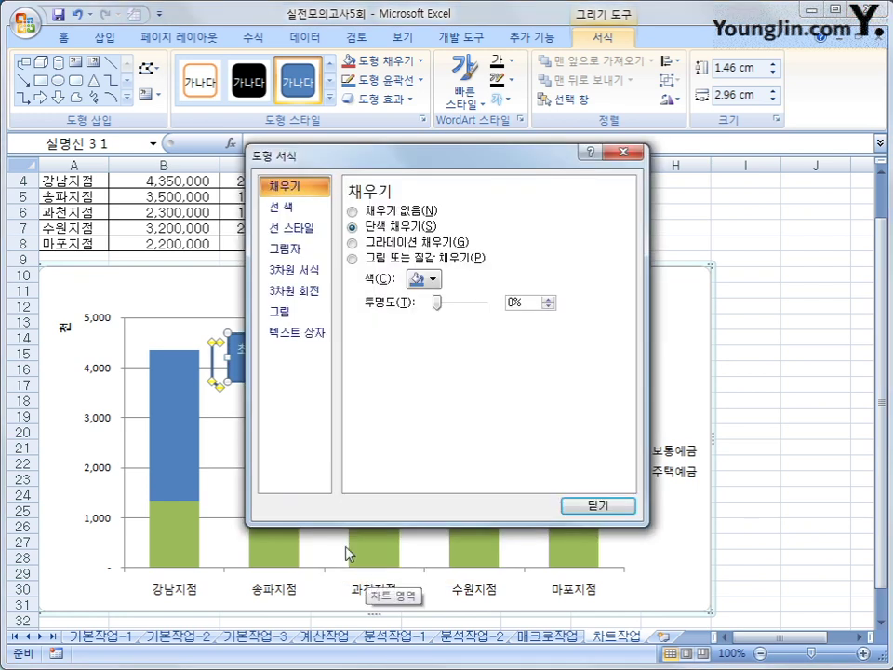
click(323, 335)
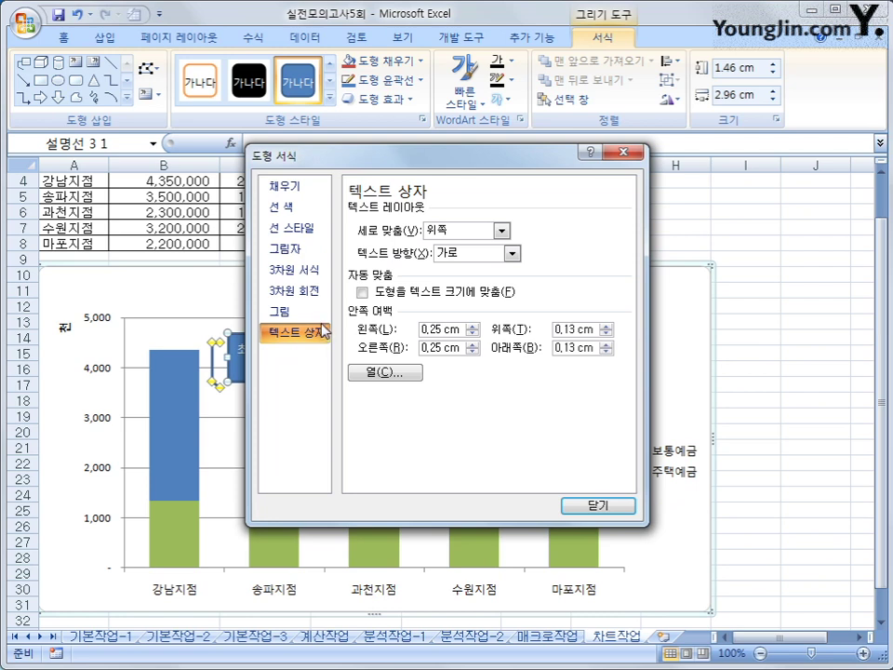
click(370, 292)
click(370, 292)
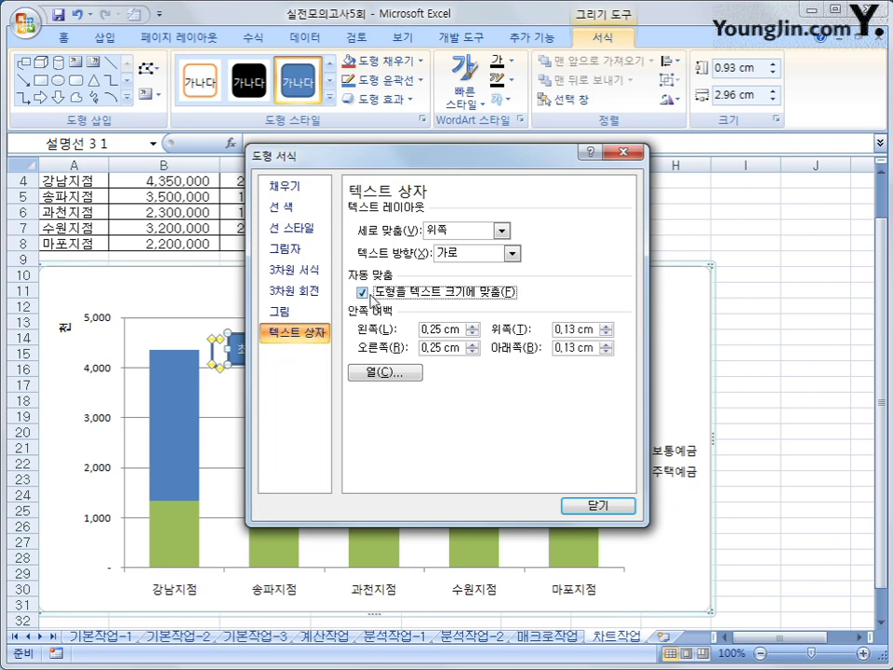
click(573, 509)
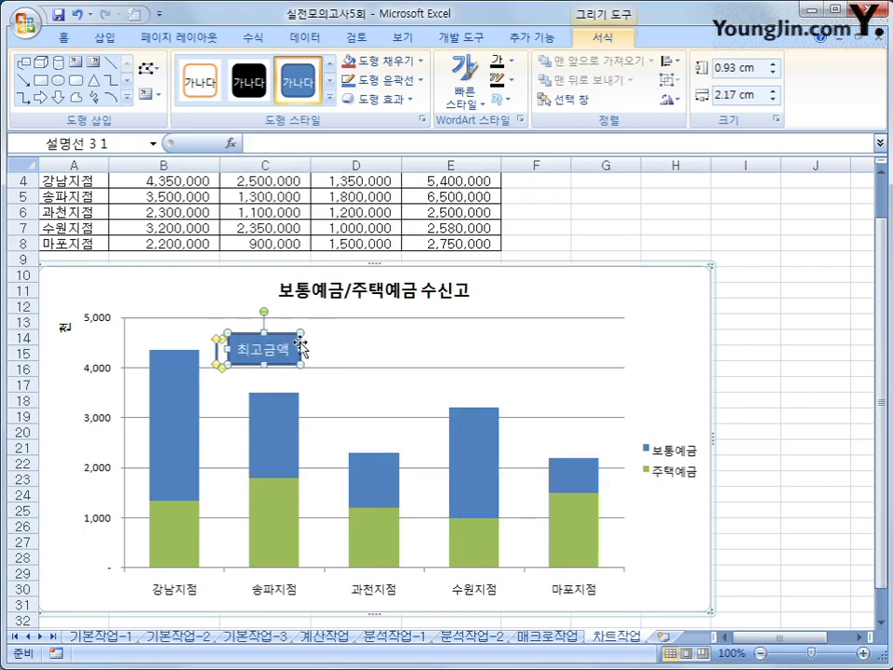
click(324, 338)
click(268, 356)
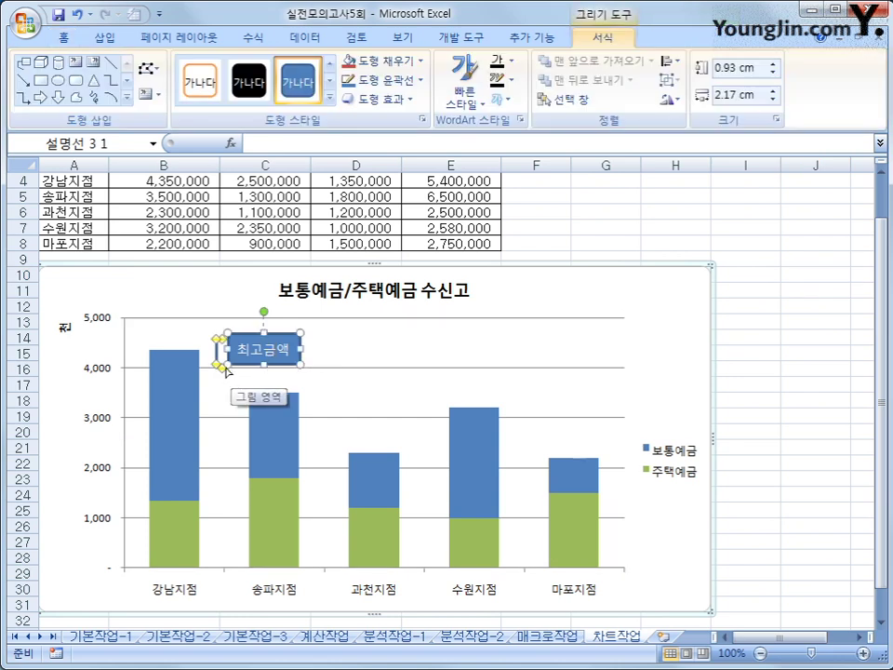
Step: Point the callout's leader line at the 강남지점 보통예금 column, place the callout beside the column's top and deselect it
mouse_move(168, 398)
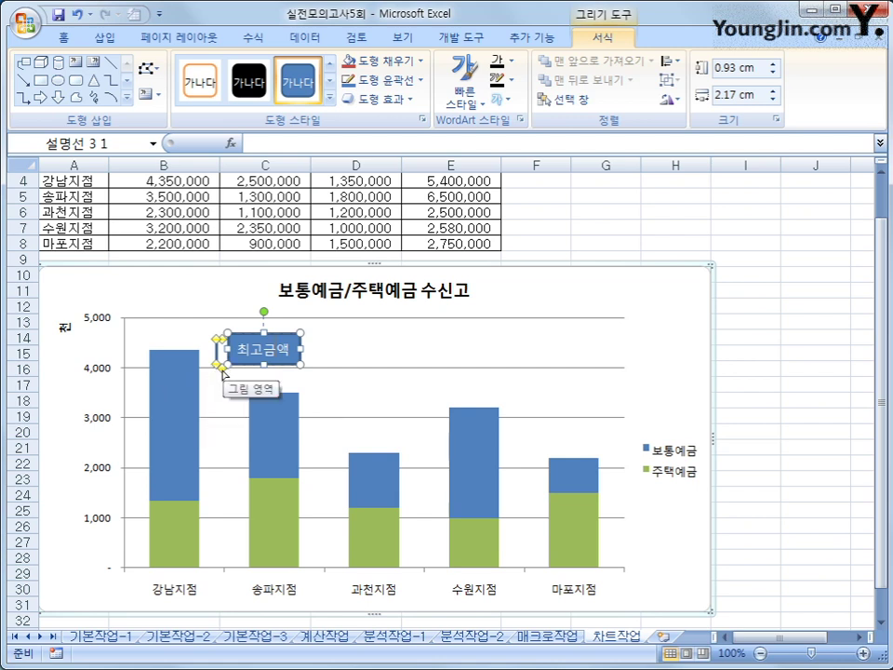
drag(222, 371, 175, 408)
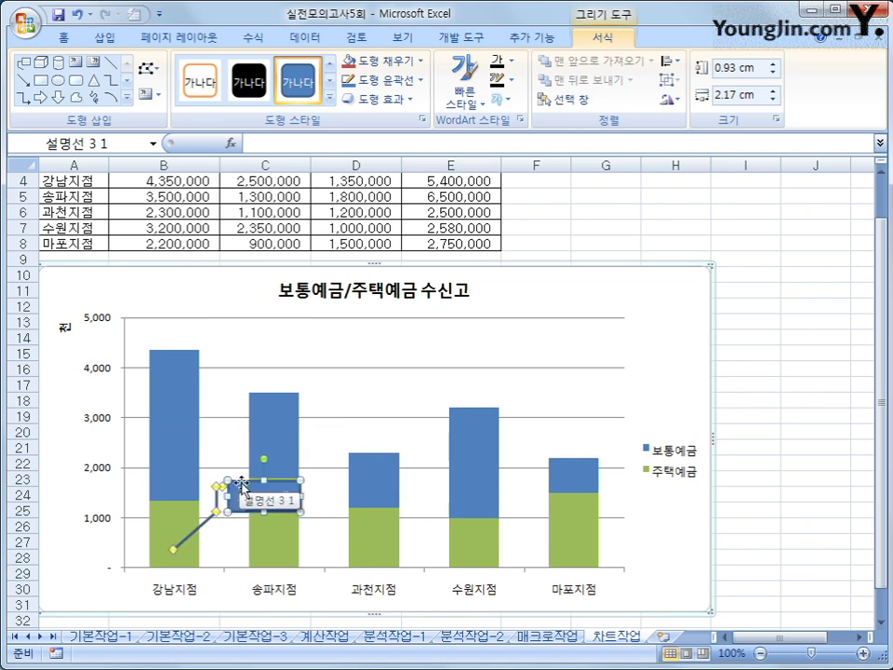
drag(226, 496, 236, 327)
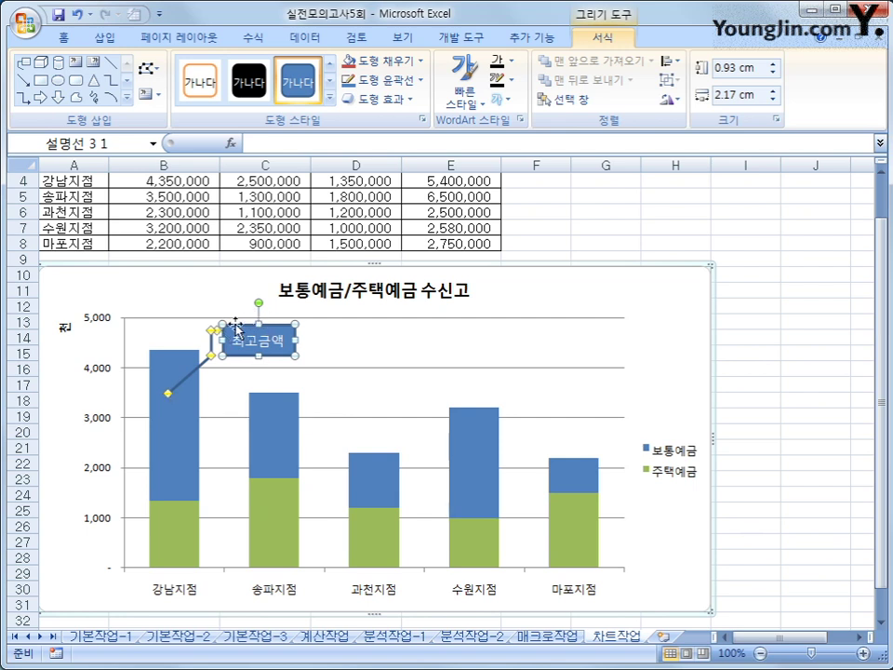
click(781, 375)
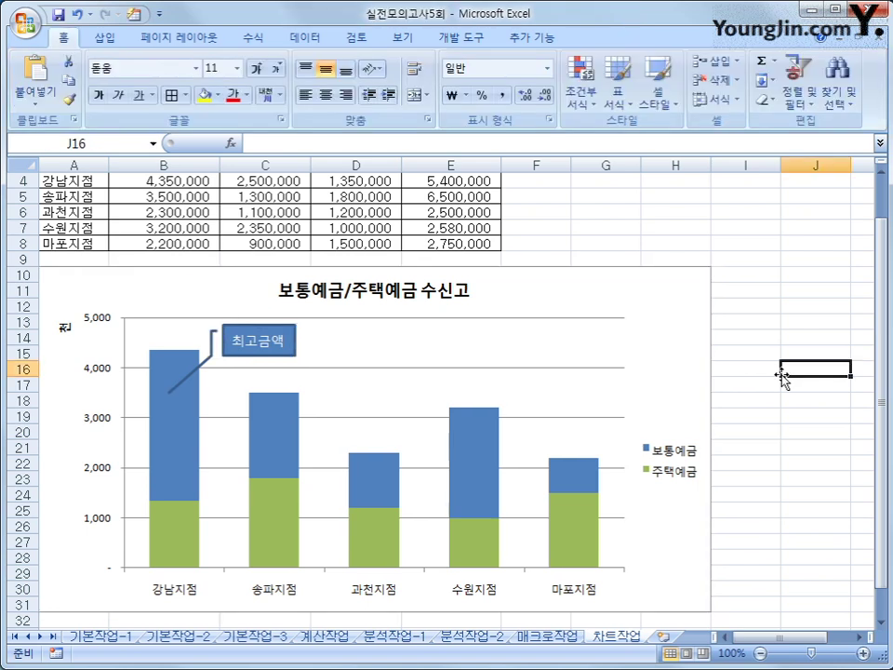